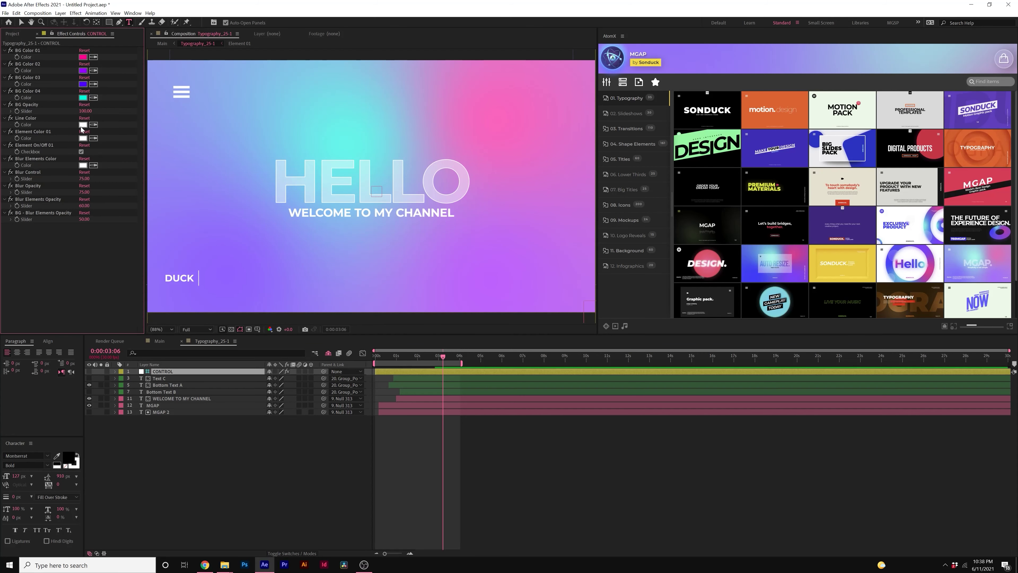
# Browse AtomX MGAP categories (Transitions, Shape Elements, Big Titles, Icons, mockups), then right-click the timeline clip
pyautogui.click(82, 125)
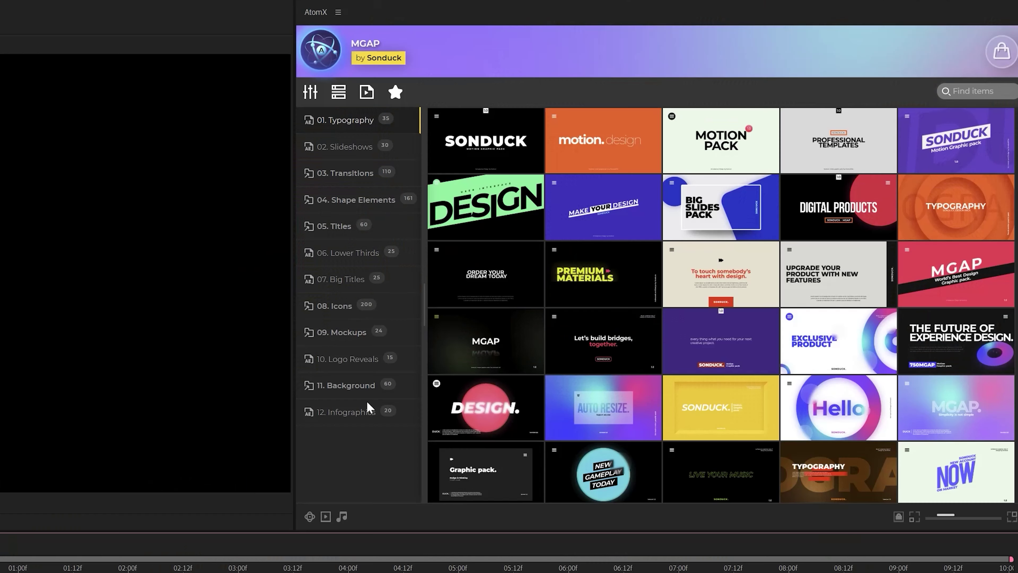
pyautogui.click(345, 173)
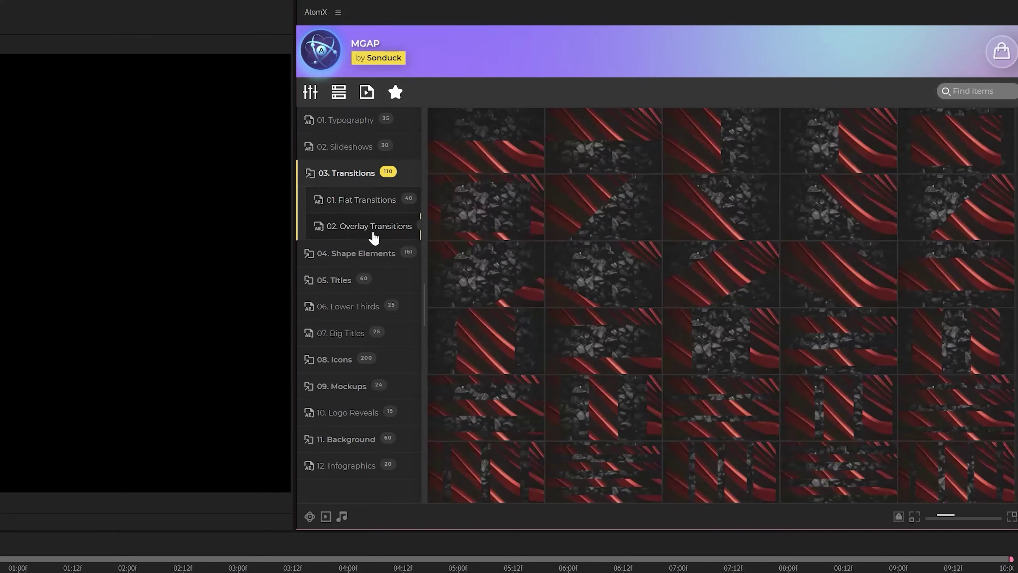
pyautogui.click(385, 250)
pyautogui.click(353, 330)
pyautogui.click(340, 411)
pyautogui.click(335, 306)
pyautogui.click(341, 332)
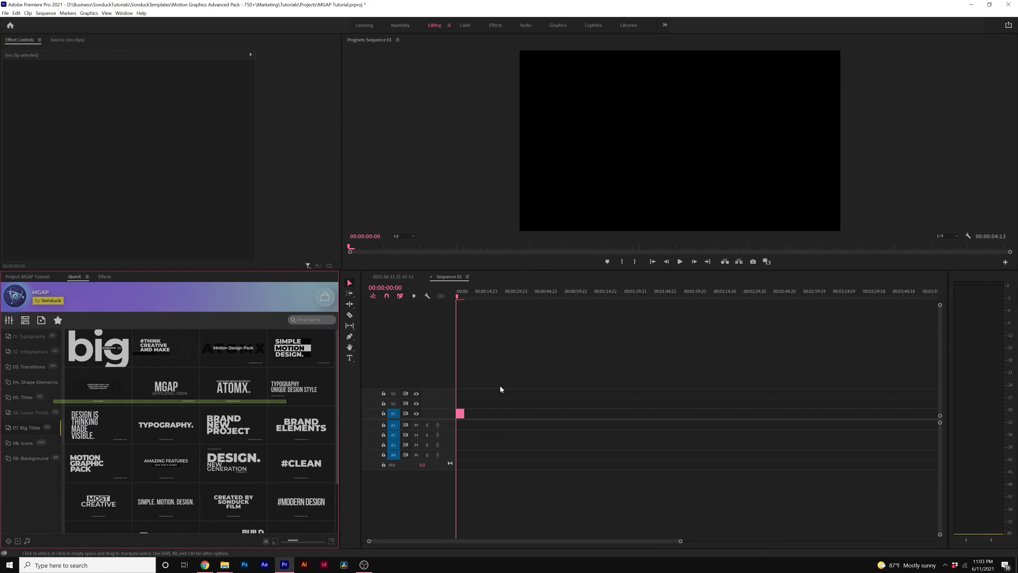
pyautogui.rightClick(460, 413)
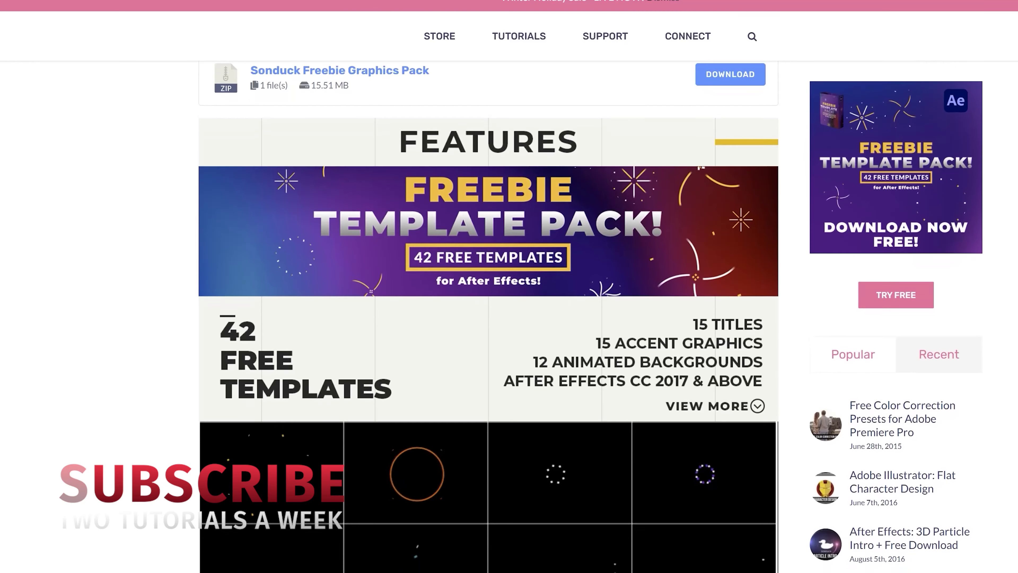
# Scroll the MGSP pack list and switch to its Backgrounds category
pyautogui.scroll(-3, 488, 321)
pyautogui.scroll(-10, 489, 321)
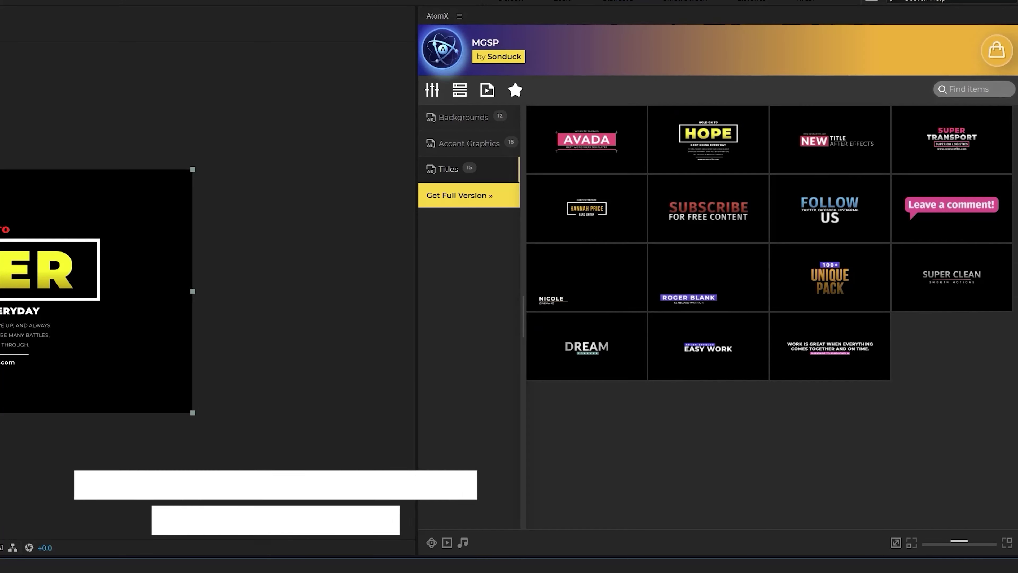
pyautogui.click(464, 118)
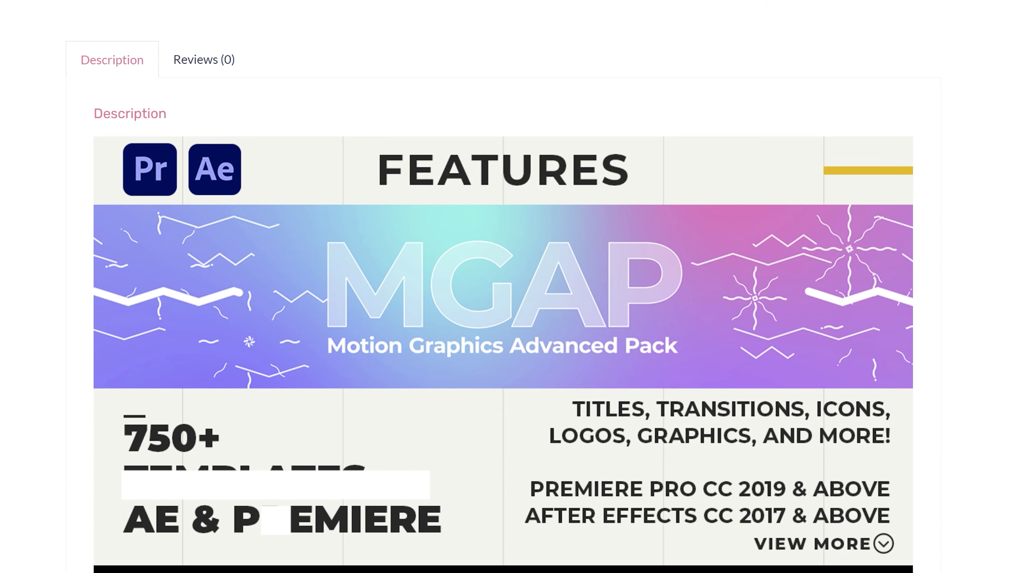
# Scroll the Sonduck MGAP page down to the Digital Products, Typography and Big Slides Pack previews
pyautogui.scroll(-15, 503, 287)
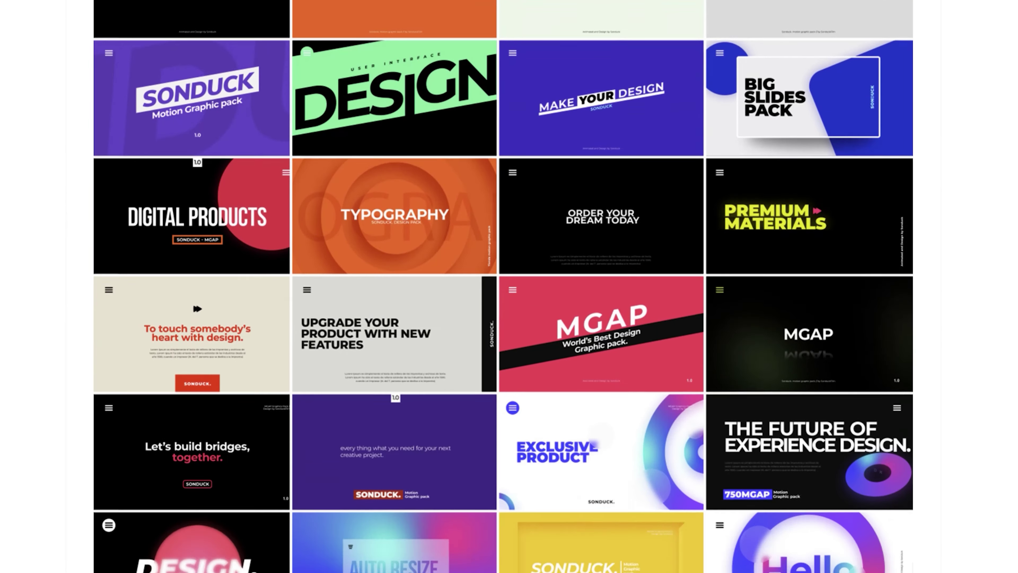
pyautogui.scroll(-3, 504, 286)
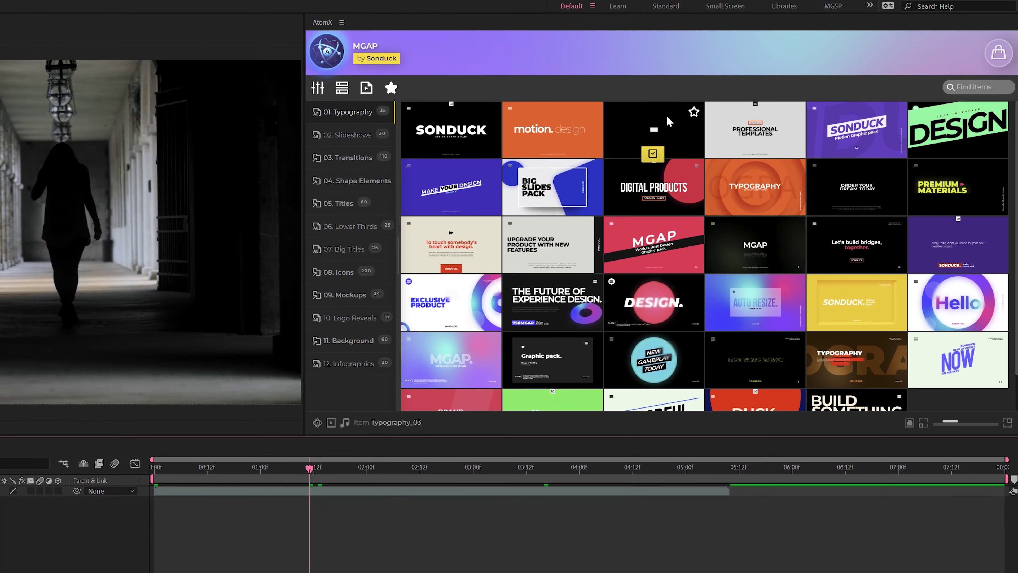
# Browse AtomX's Slideshows, Icons and Mockups (phone and box) templates
pyautogui.moveTo(706, 113)
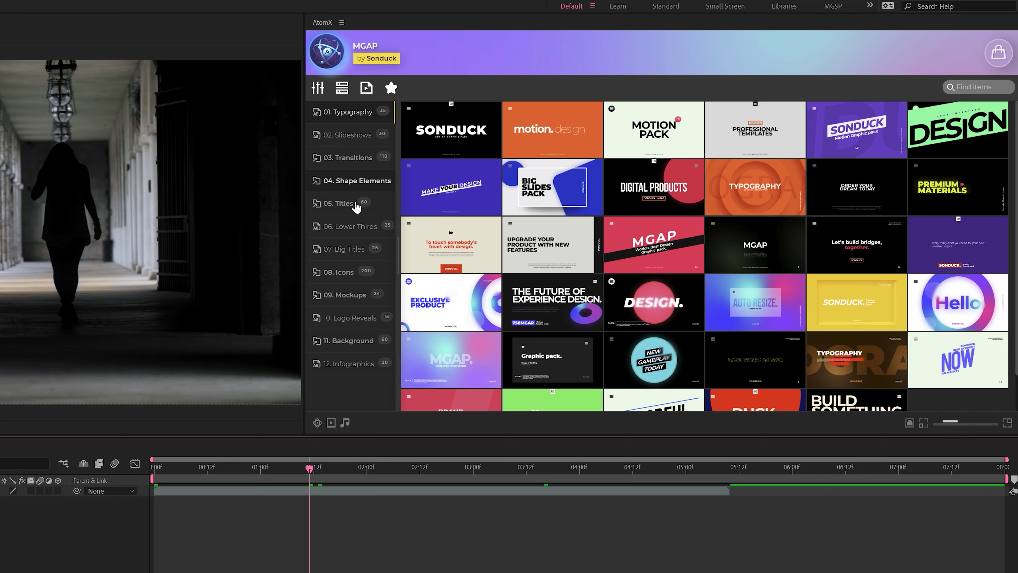
pyautogui.click(347, 135)
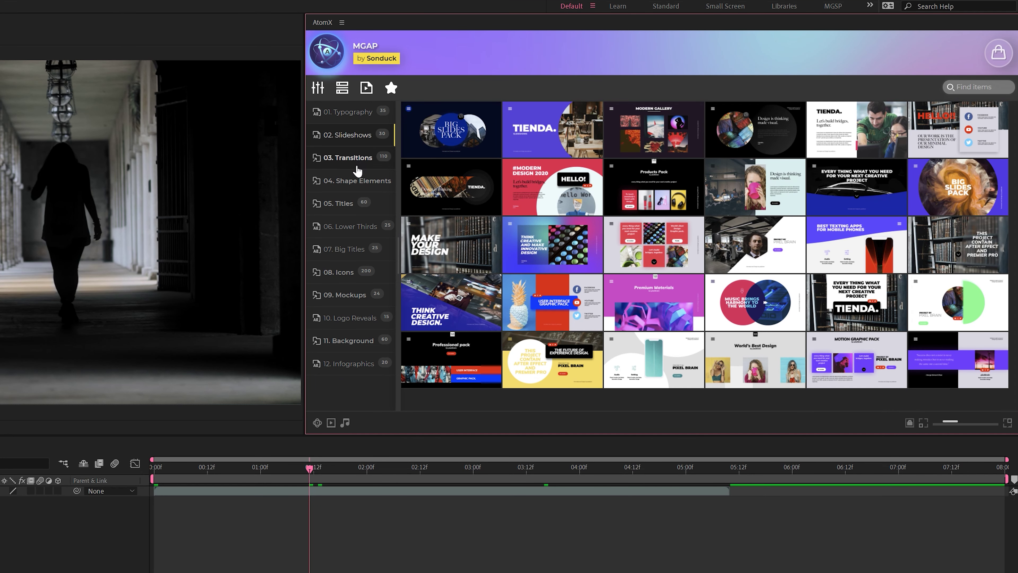
pyautogui.click(348, 272)
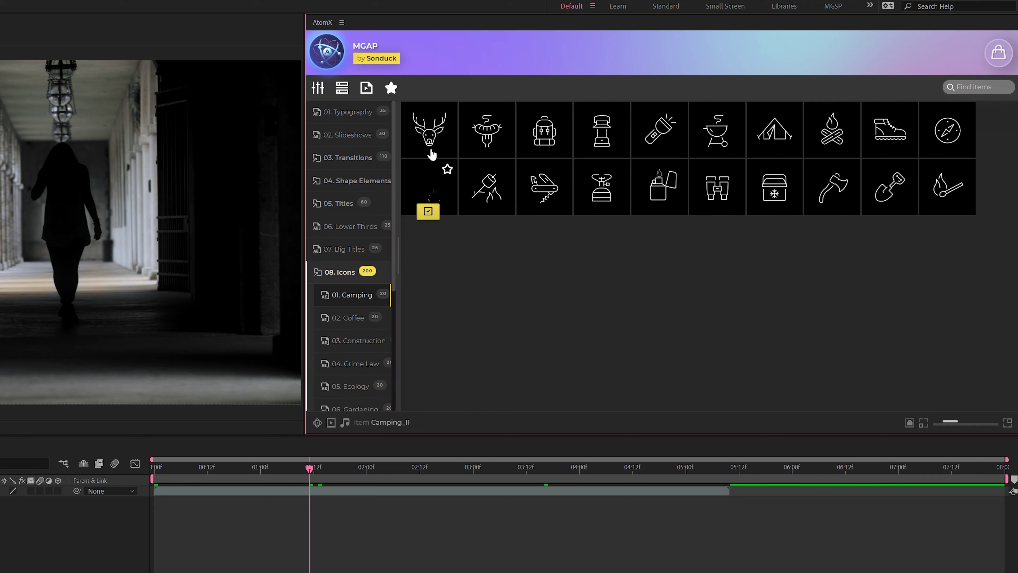
pyautogui.click(339, 272)
pyautogui.click(345, 295)
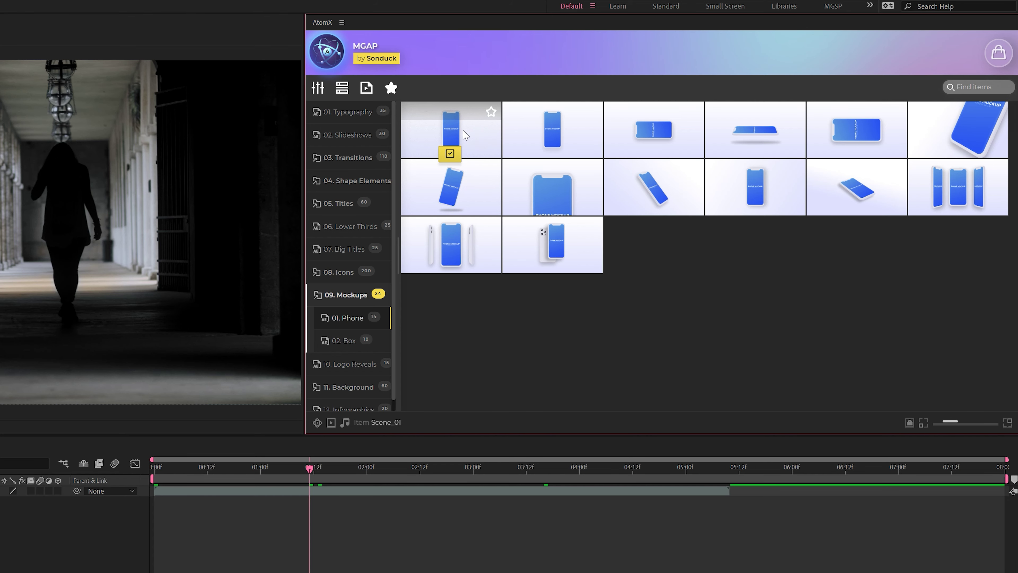
pyautogui.click(357, 347)
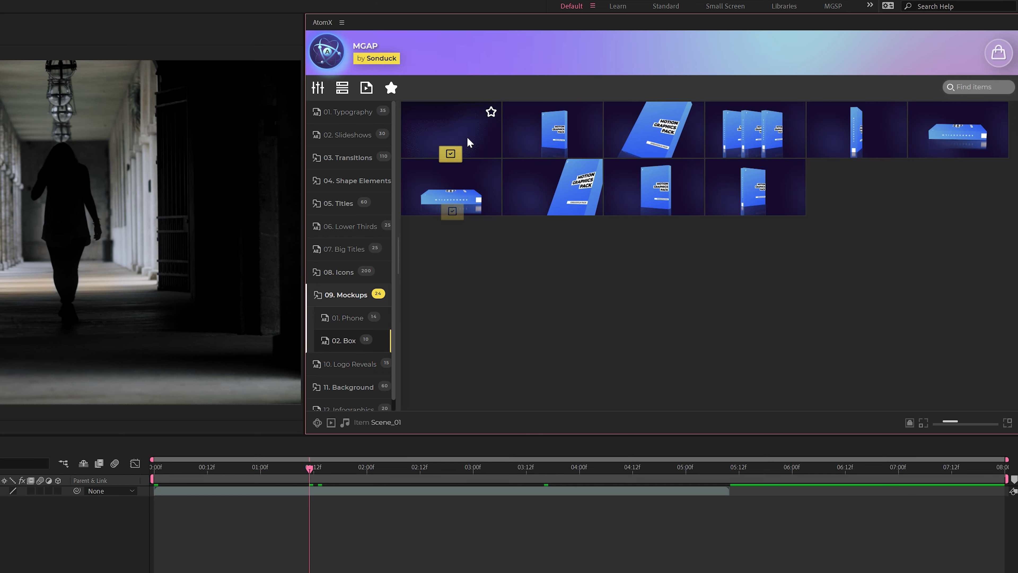
pyautogui.click(360, 297)
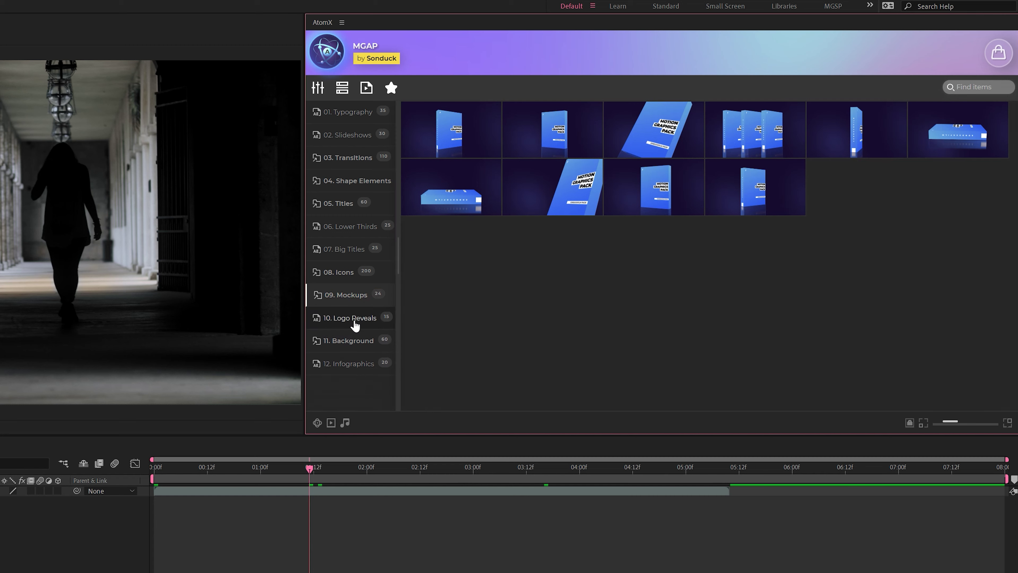
# Browse the Logo Reveals, gradient Background and Infographics templates
pyautogui.click(353, 317)
pyautogui.click(352, 344)
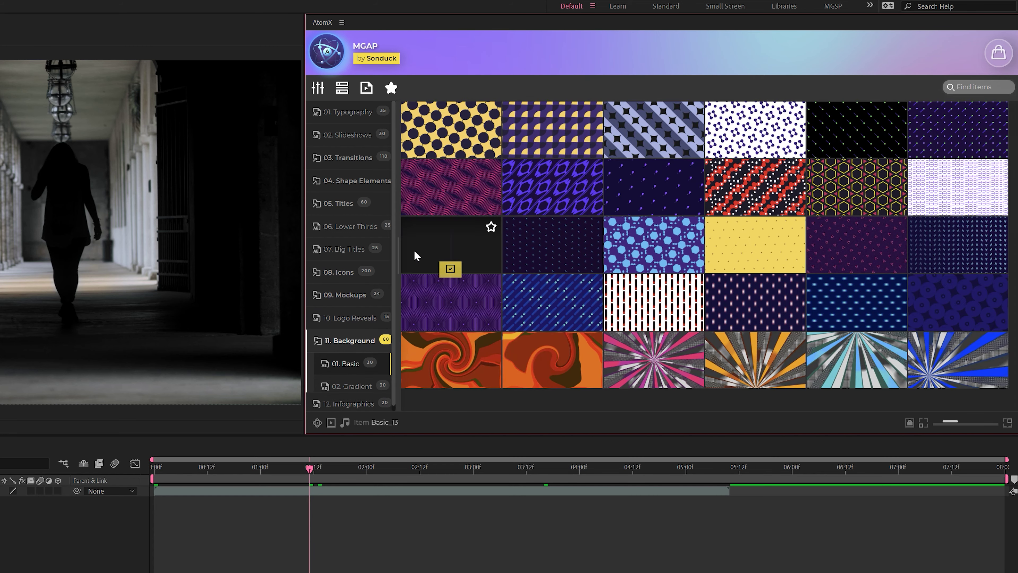
pyautogui.click(337, 387)
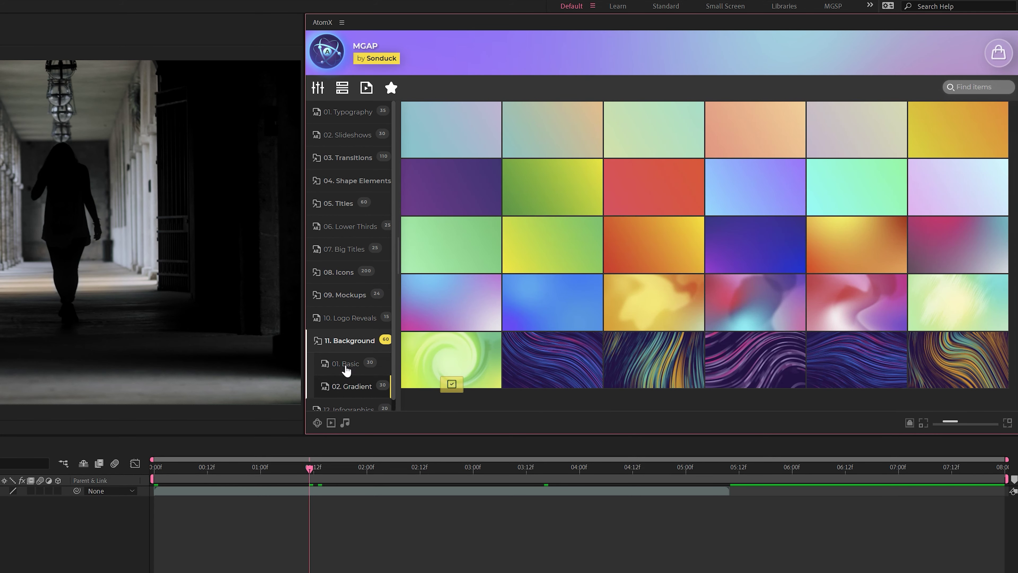
pyautogui.click(344, 408)
pyautogui.moveTo(659, 197)
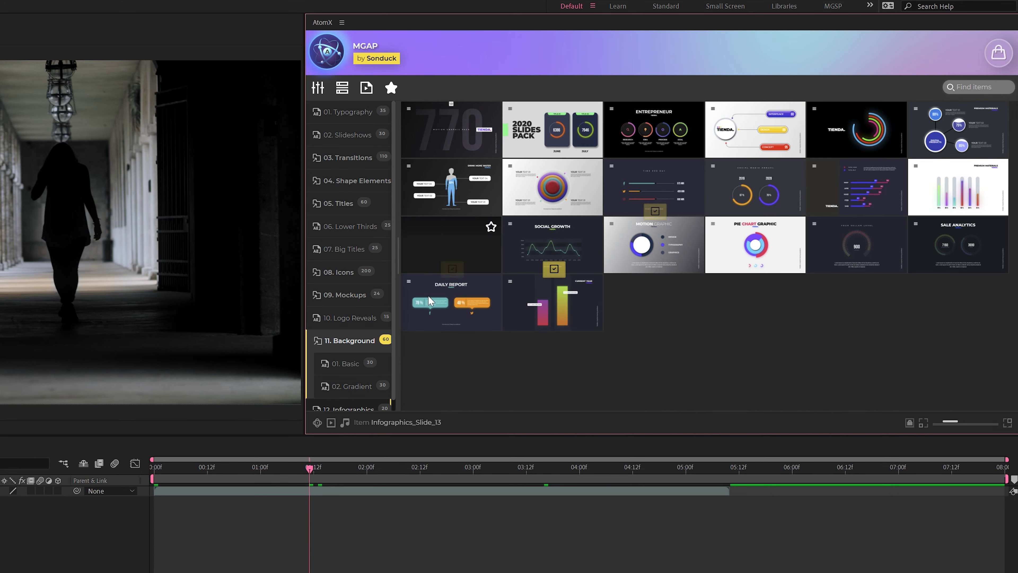
pyautogui.click(354, 340)
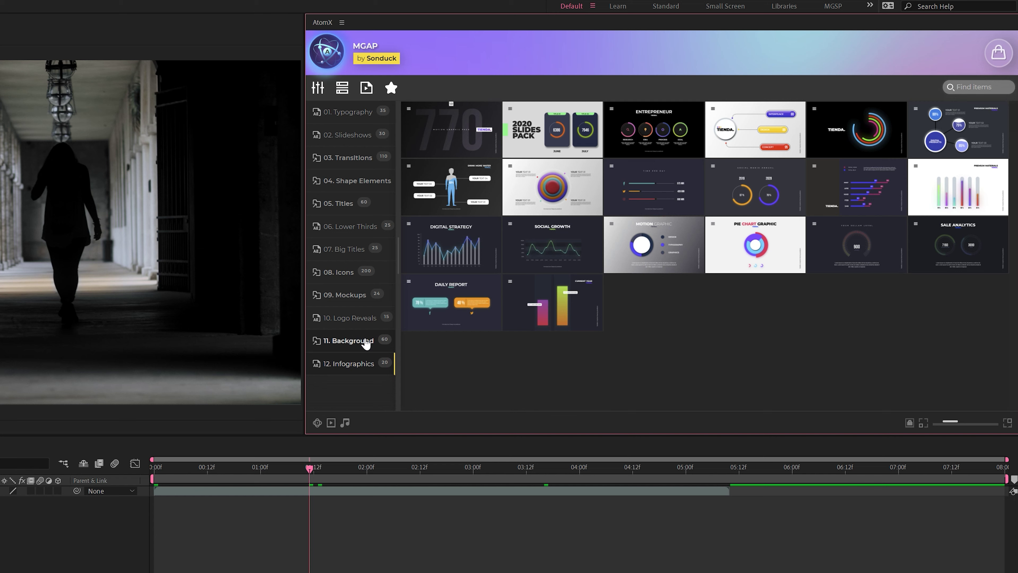
pyautogui.moveTo(370, 51)
# Import the Motion Graphic Pack title (Big_Title_13) from 07. Big Titles into DEMO1
pyautogui.click(347, 248)
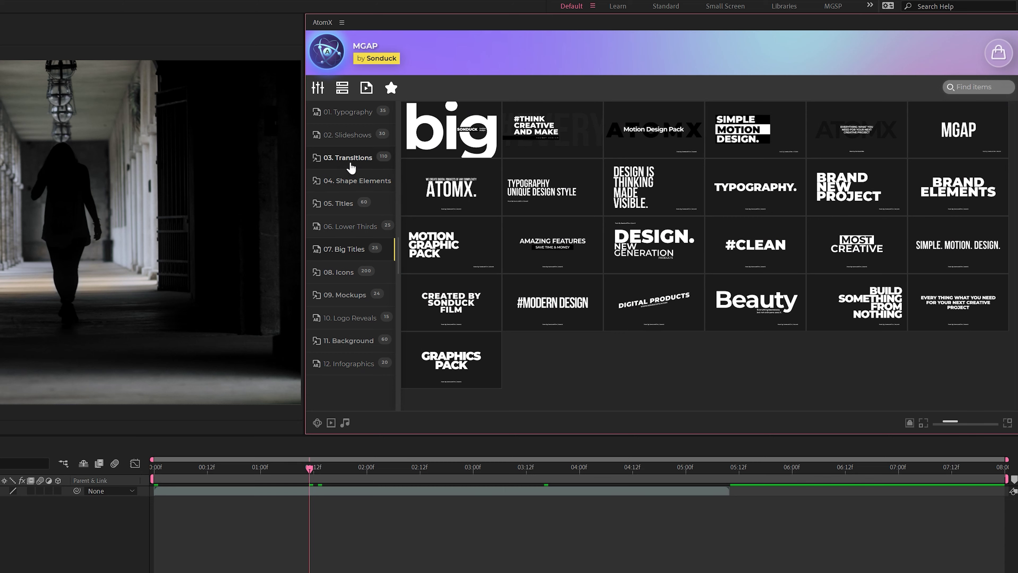
pyautogui.moveTo(467, 250)
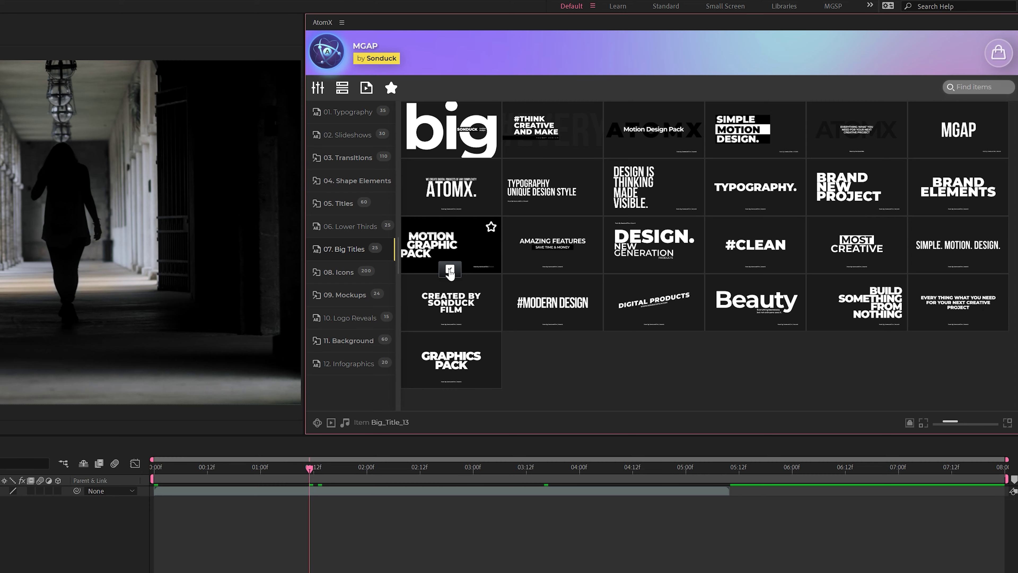
pyautogui.click(450, 271)
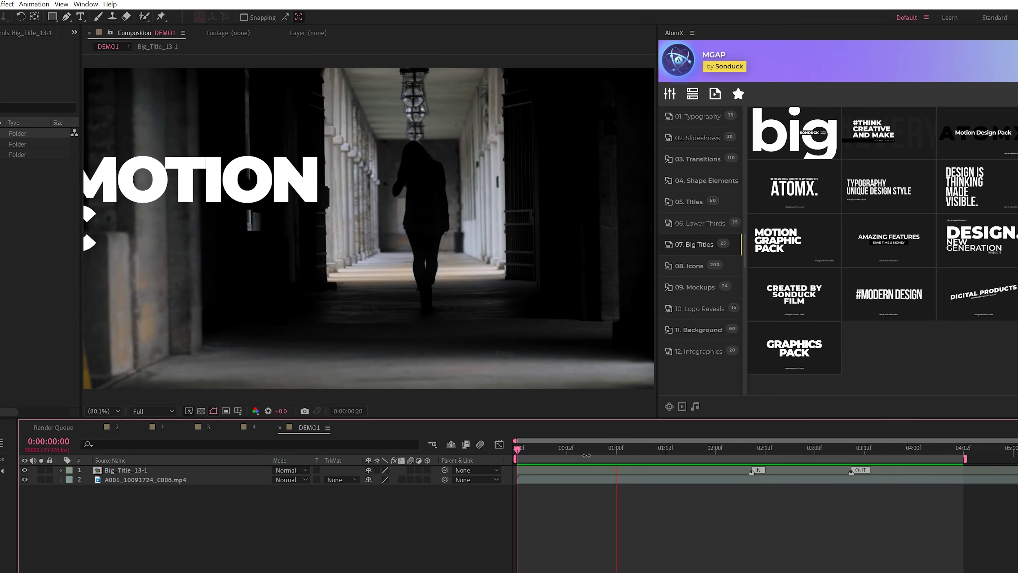
# Move Big_Title_13-1's OUT marker from 3:12 to about 2:12 and preview from 0:00
pyautogui.moveTo(582, 455); pyautogui.dragTo(728, 456)
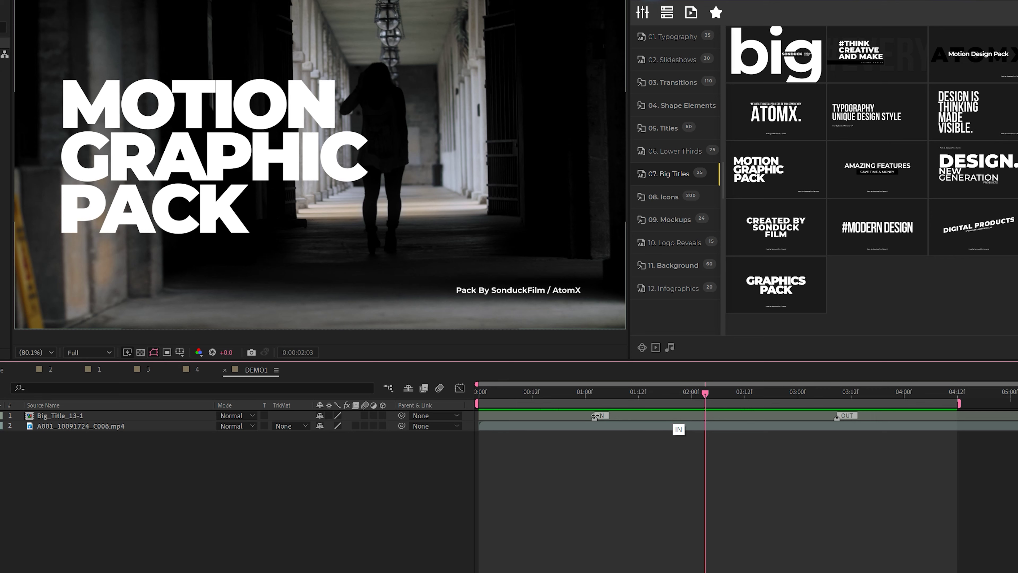
pyautogui.click(586, 418)
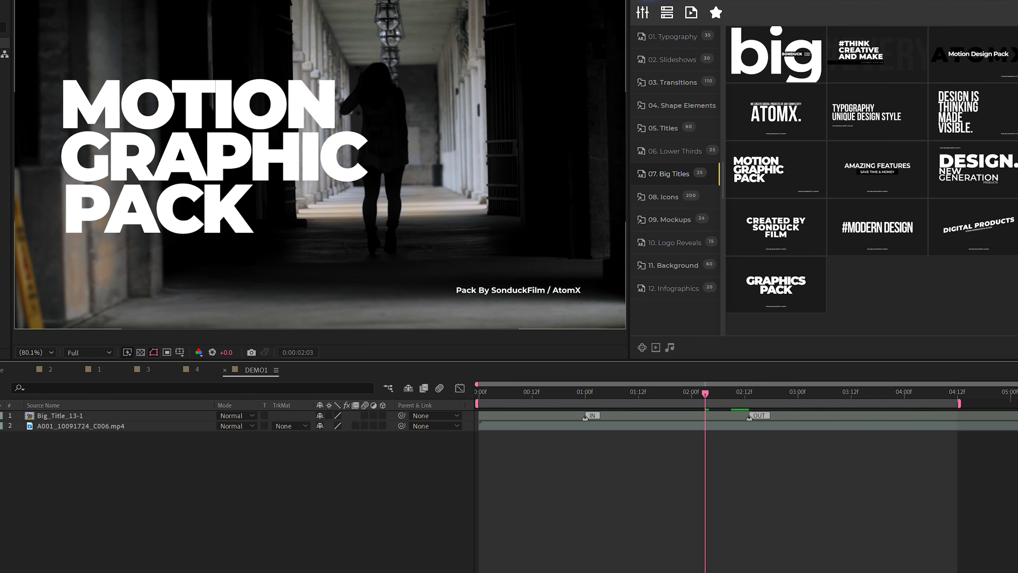
pyautogui.click(893, 413)
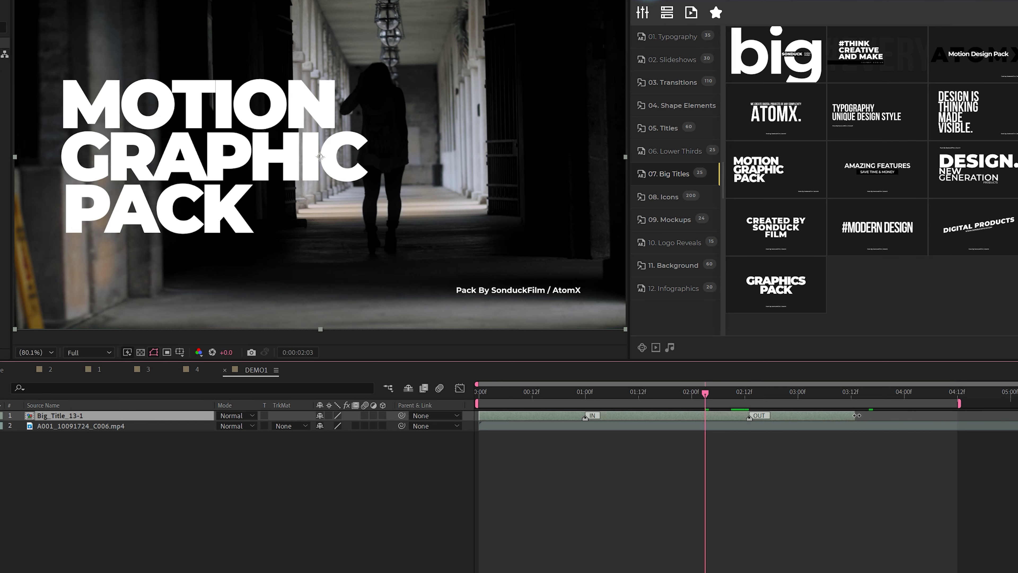
pyautogui.moveTo(684, 397); pyautogui.dragTo(448, 398)
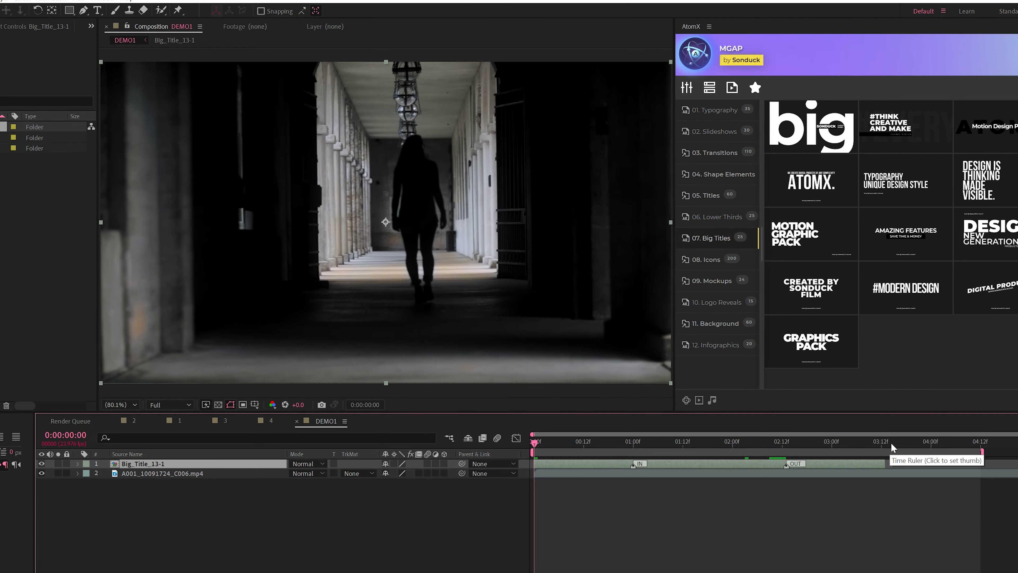
pyautogui.press('space')
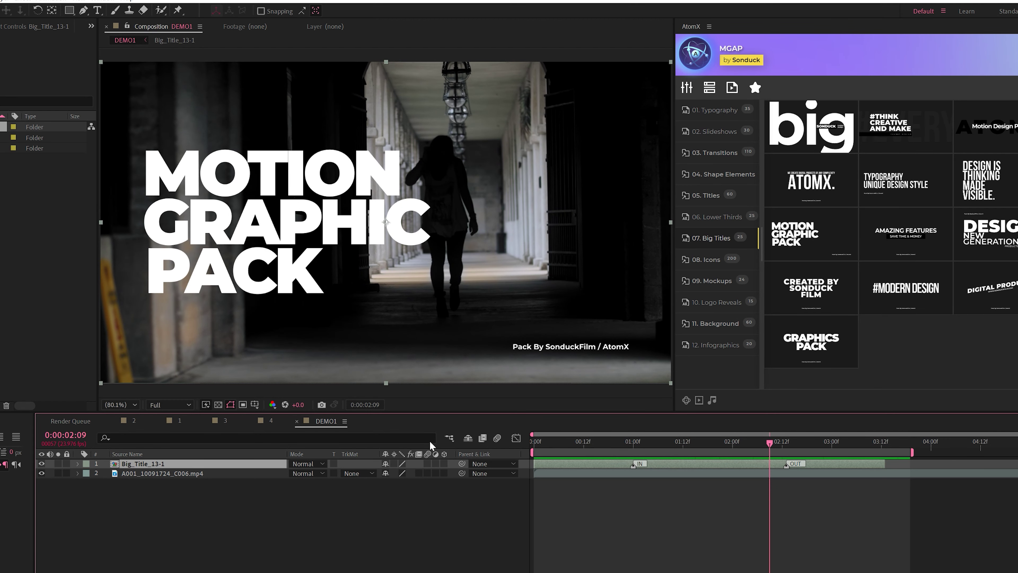
# In the Big_Title_13-1 precomp, replace MOTION with NEW and GRAPHIC with WEEKLY
pyautogui.doubleClick(139, 465)
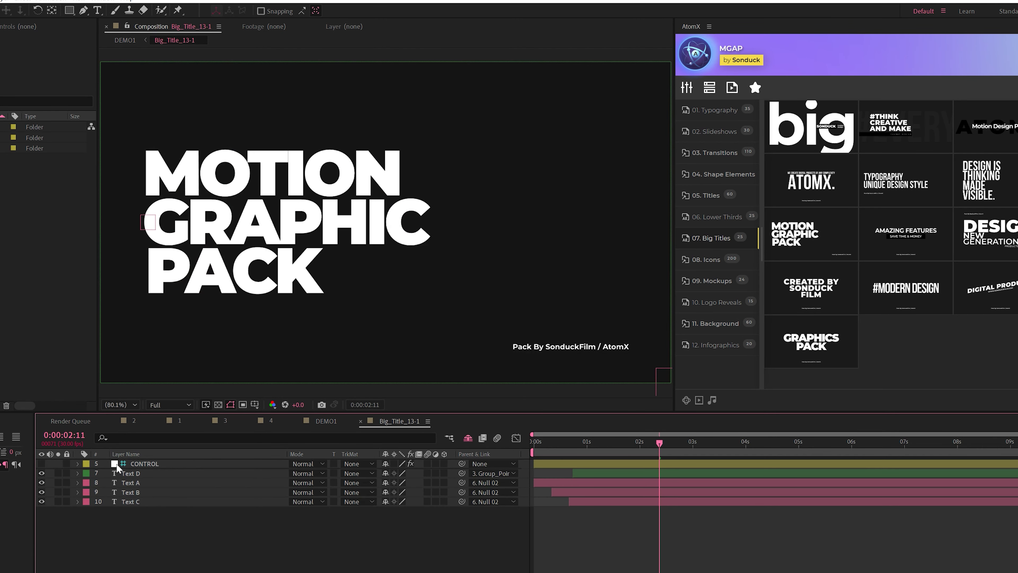
pyautogui.click(131, 502)
pyautogui.click(141, 117)
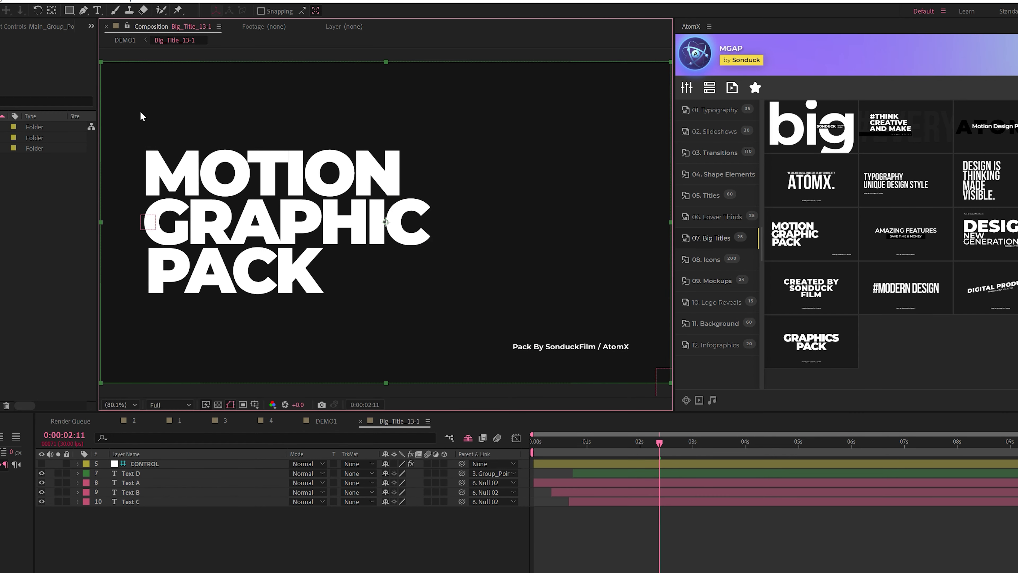
pyautogui.doubleClick(132, 481)
pyautogui.write('NEW')
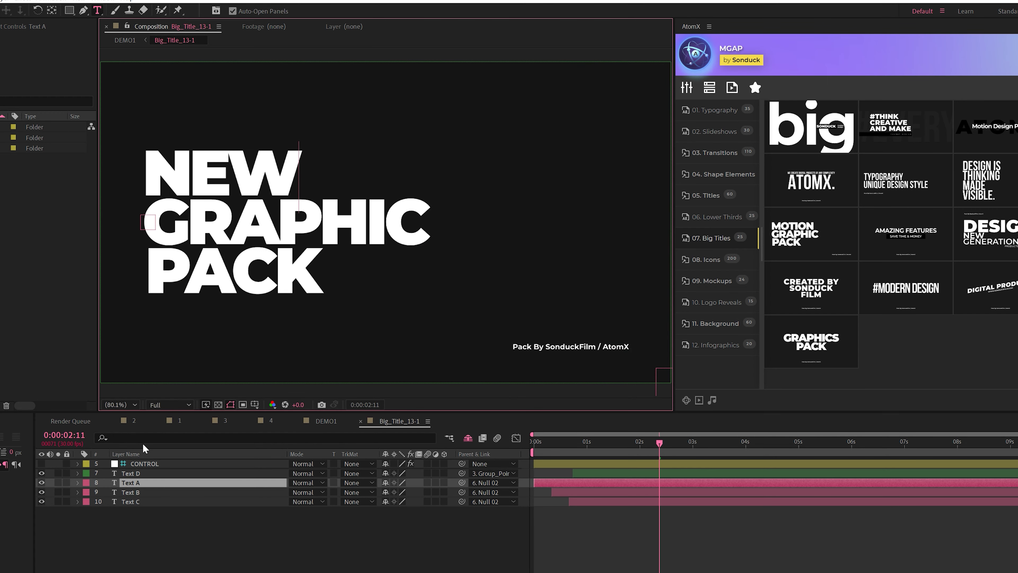
pyautogui.doubleClick(132, 491)
pyautogui.write('WEE')
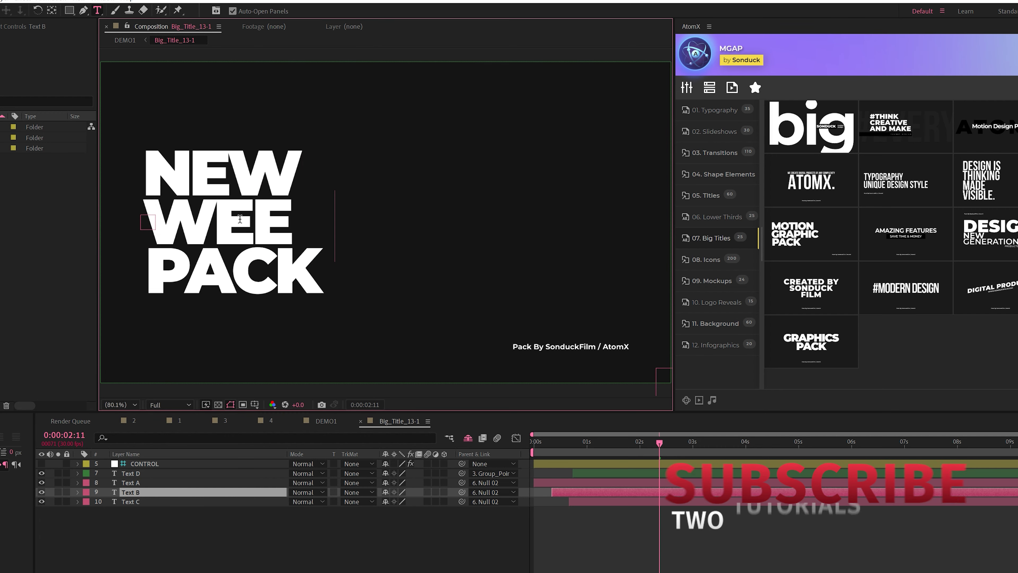
pyautogui.write('KLY')
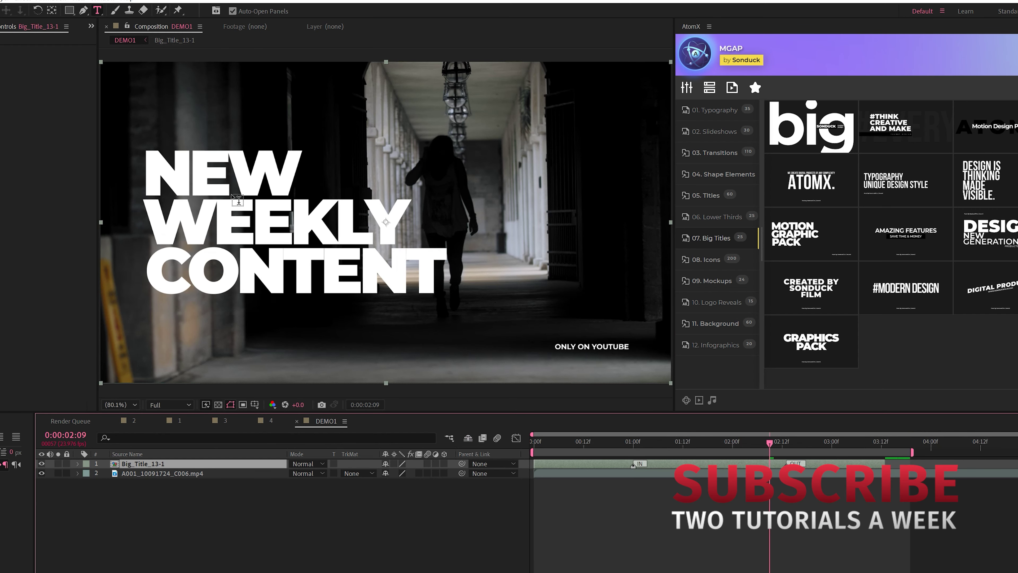
pyautogui.press('v')
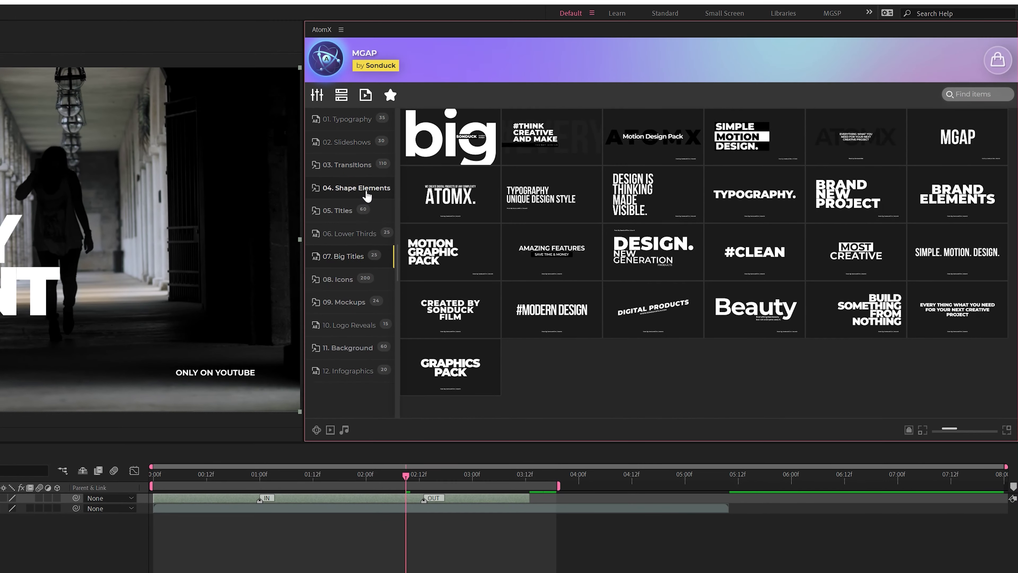
# Browse Shape Elements' Basic Shapes, Shape Lines and Social Media, then import the Social_Media_47 subscribe button
pyautogui.click(731, 180)
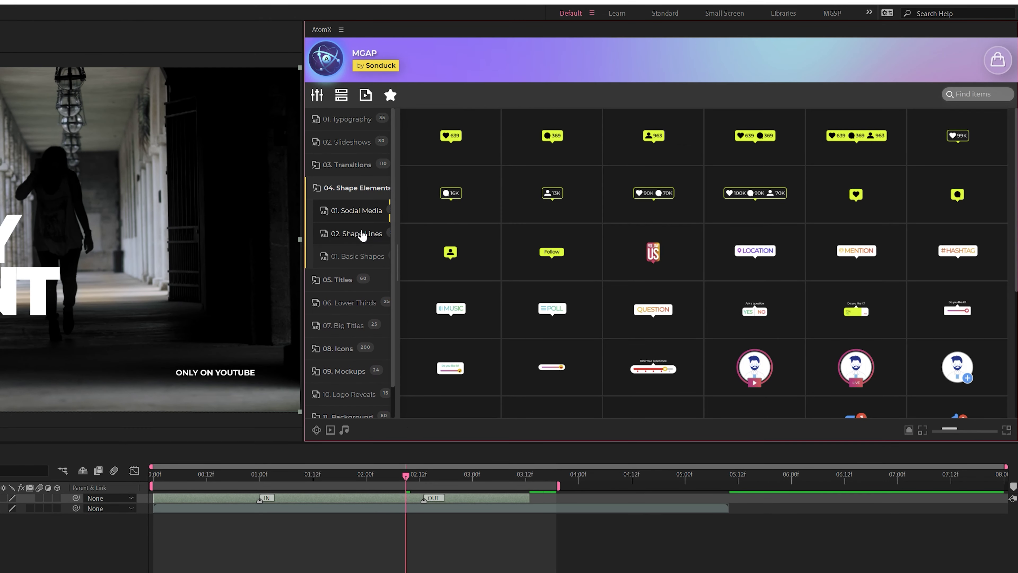
pyautogui.click(356, 255)
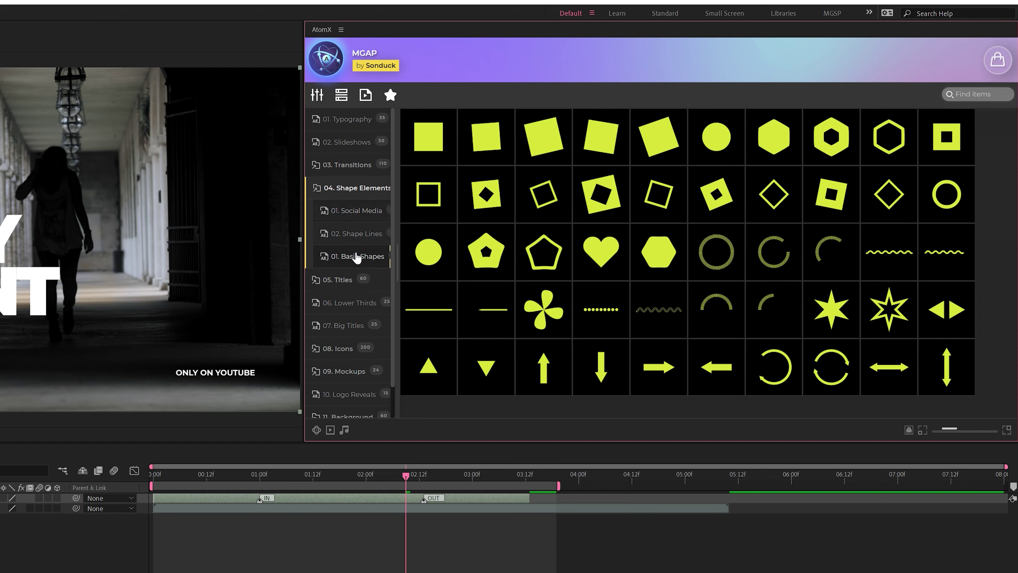
pyautogui.click(357, 242)
pyautogui.scroll(-5, 655, 357)
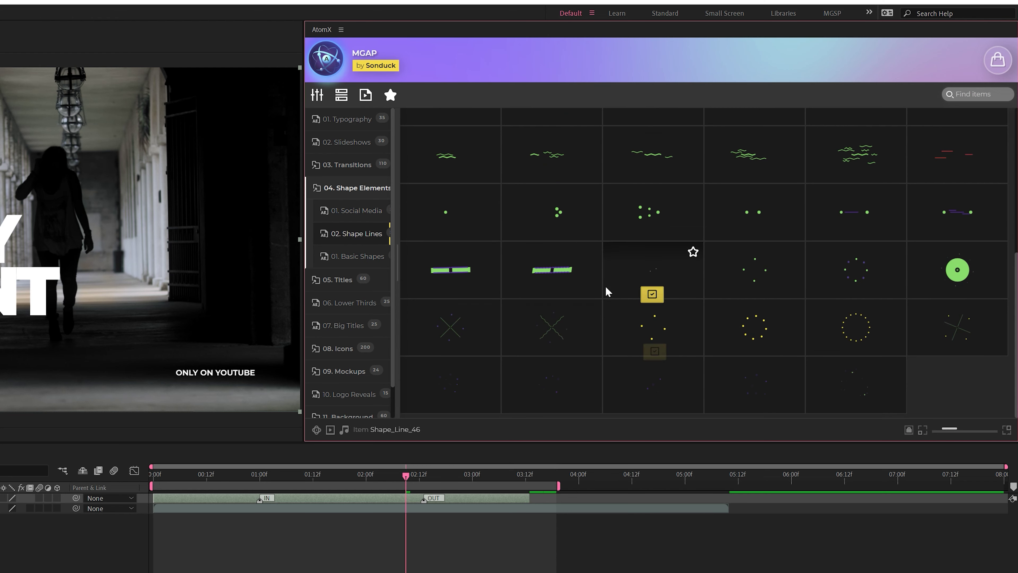
pyautogui.click(351, 210)
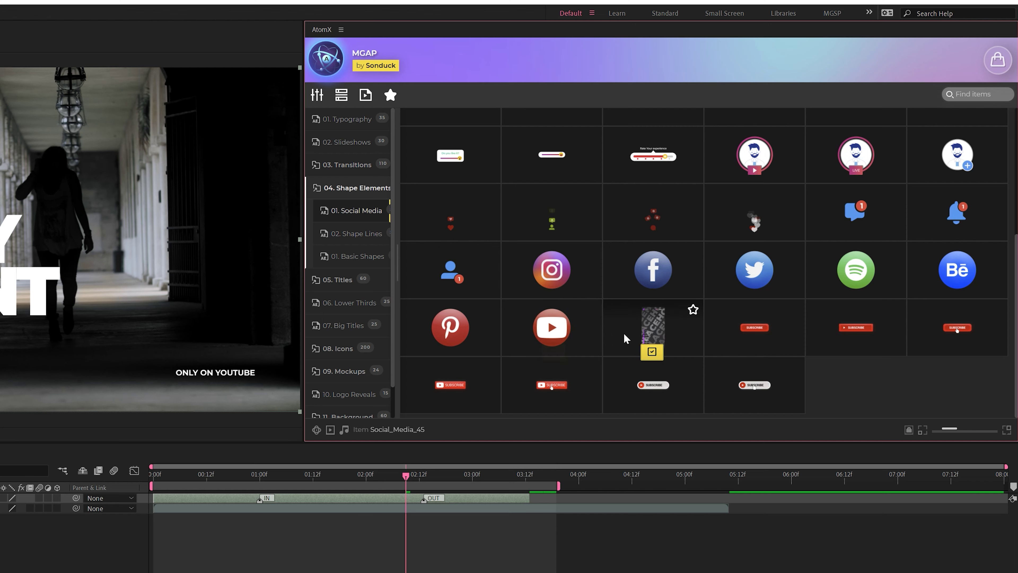
pyautogui.scroll(5, 822, 365)
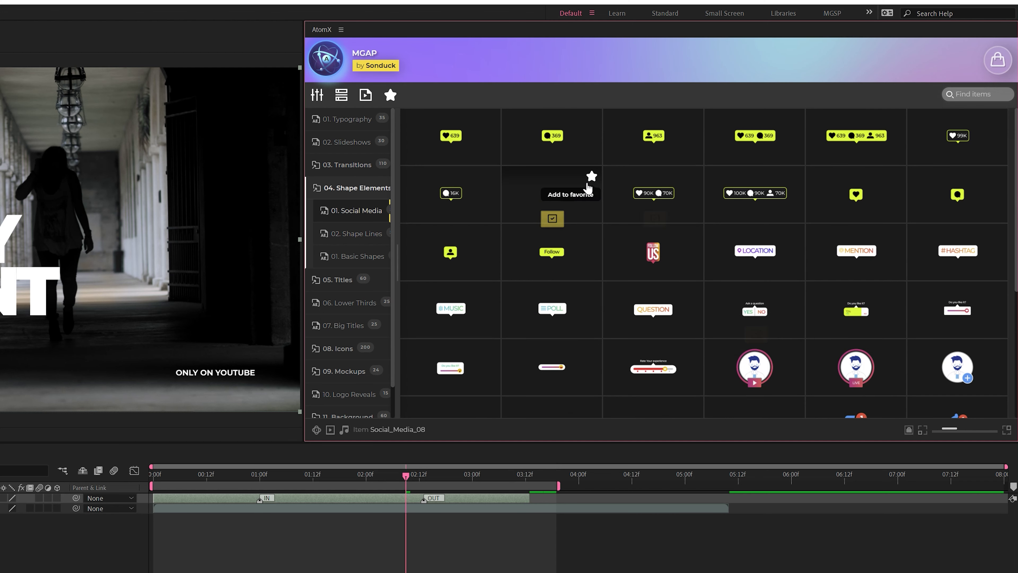
pyautogui.scroll(-5, 653, 260)
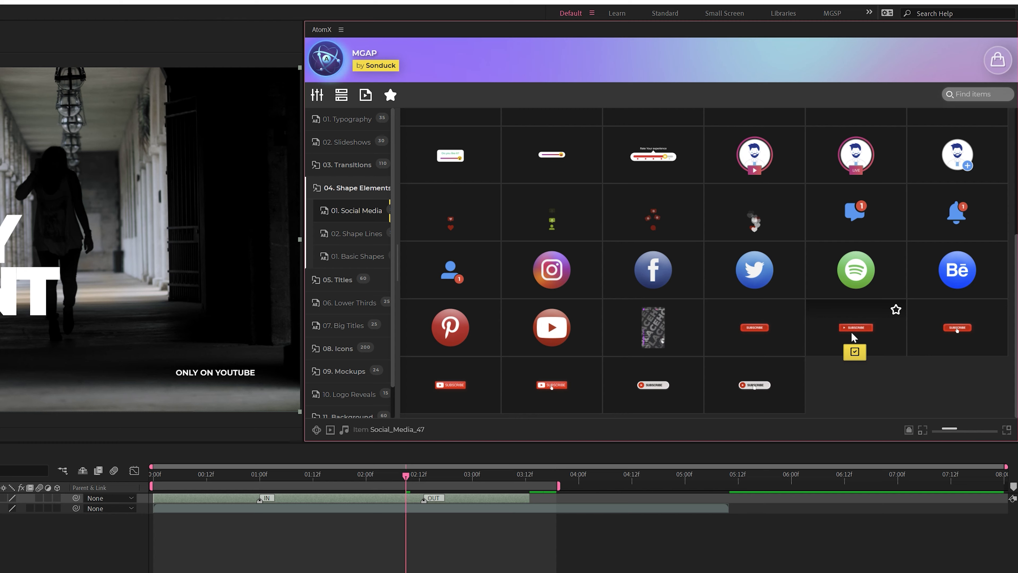
pyautogui.click(855, 352)
# Scale the SUBSCRIBE button to about 45%, move it to the lower left, and open its precomp
pyautogui.press('s')
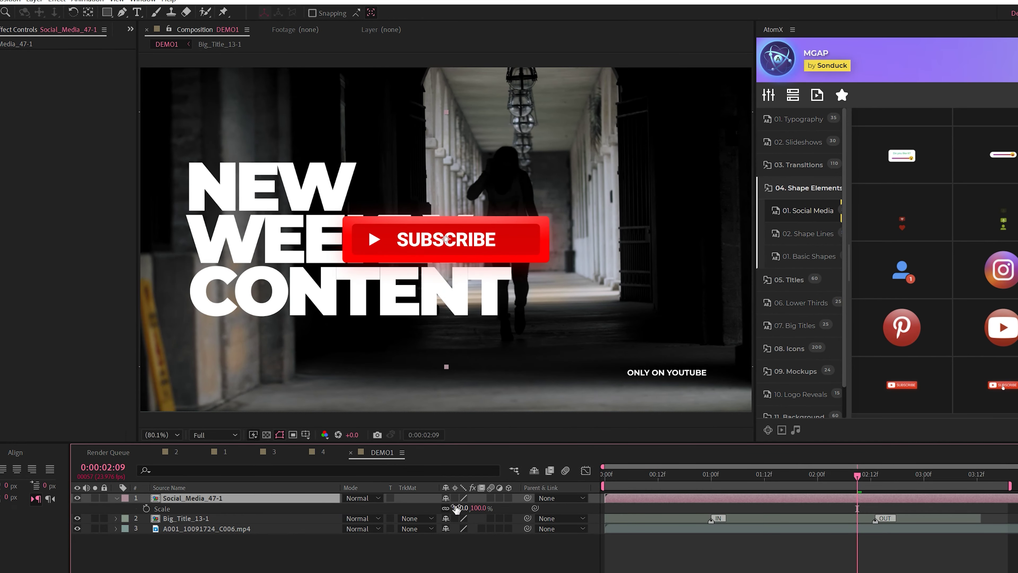
pyautogui.moveTo(457, 510); pyautogui.dragTo(435, 509)
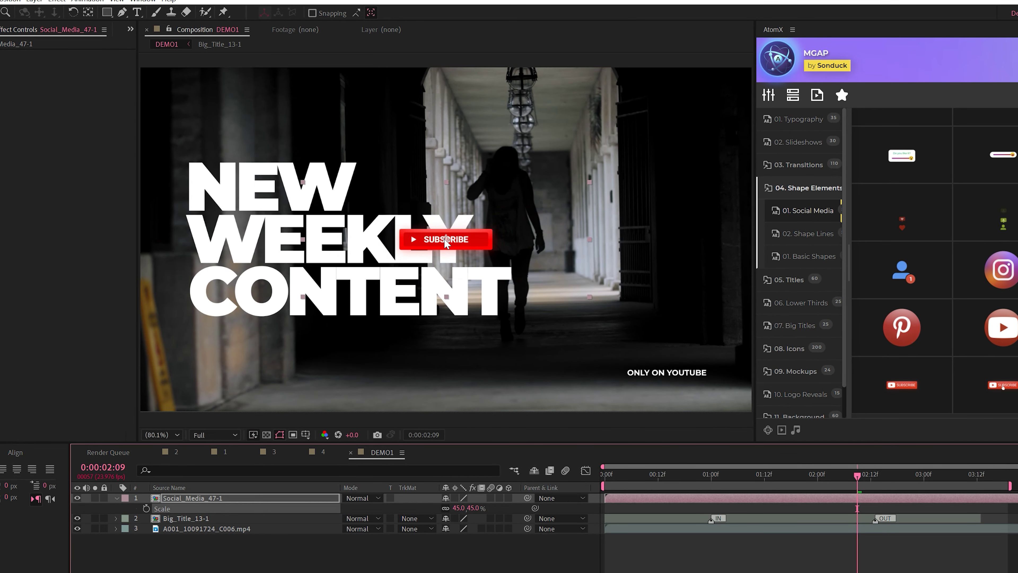
pyautogui.moveTo(416, 237); pyautogui.dragTo(201, 363)
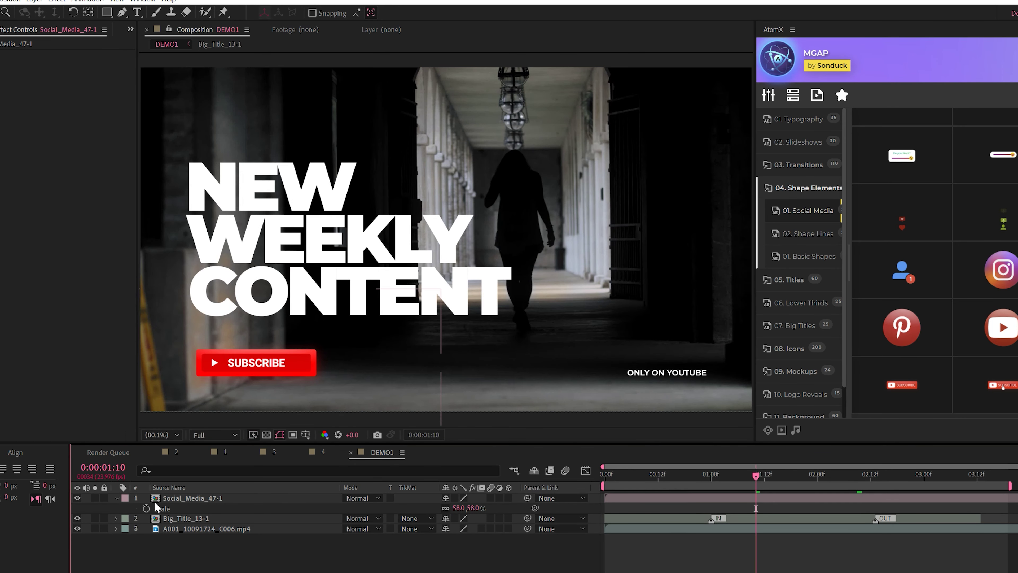
pyautogui.click(114, 498)
pyautogui.doubleClick(182, 497)
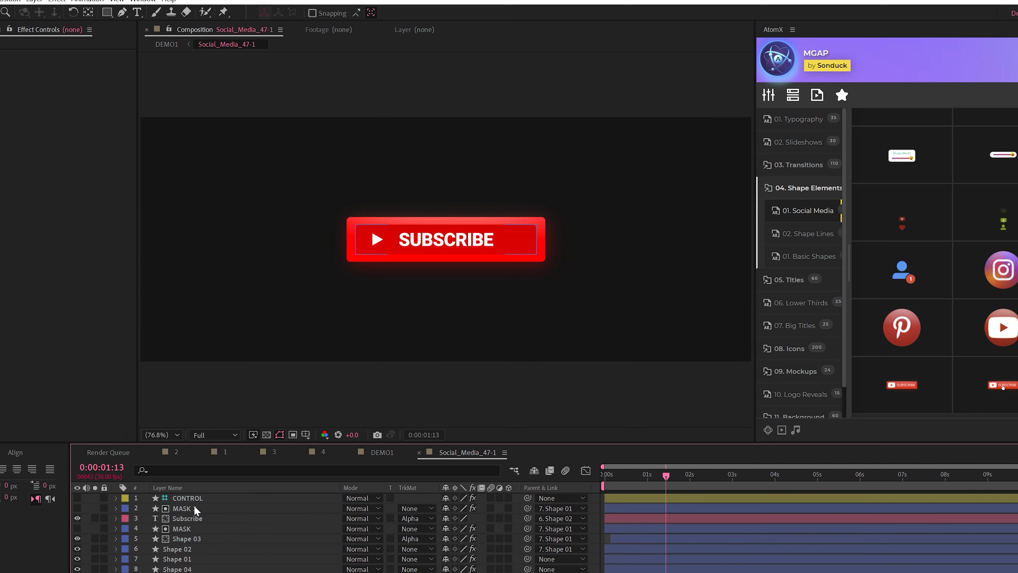
# Try a pink Button Color A on the CONTROL layer, cancel it, and close Social_Media_47-1
pyautogui.click(181, 498)
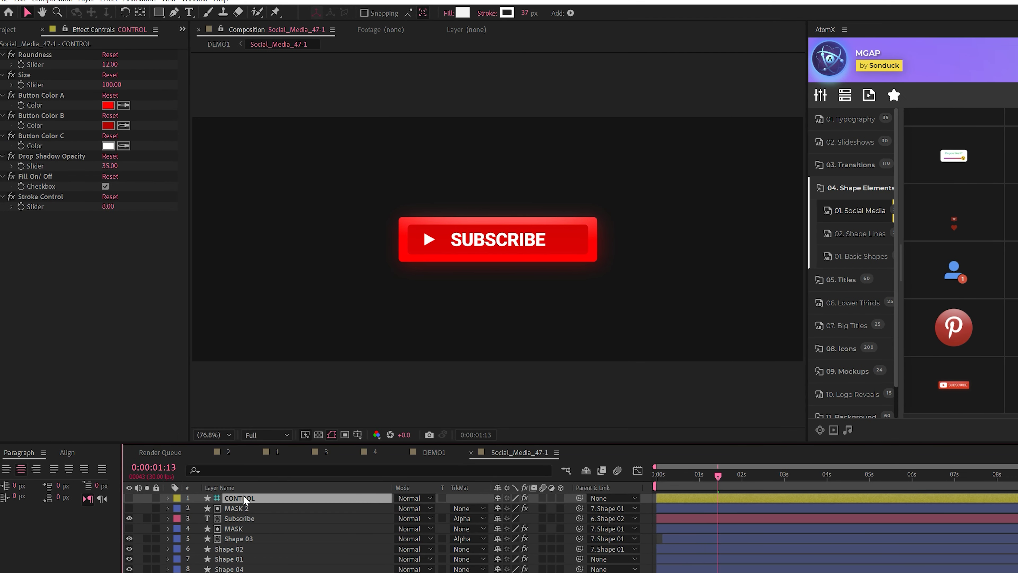
pyautogui.click(106, 106)
pyautogui.moveTo(523, 550); pyautogui.dragTo(427, 418)
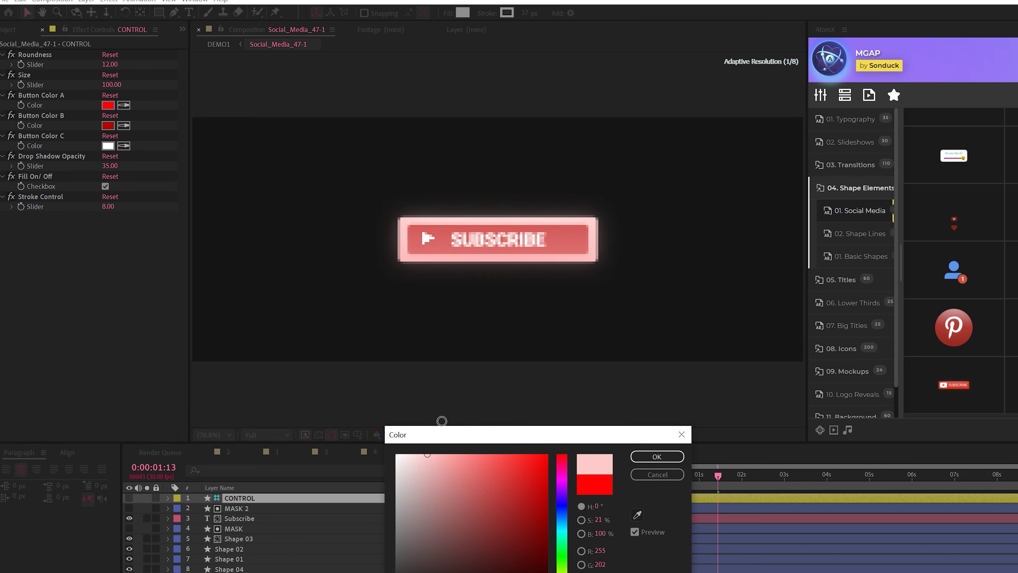
pyautogui.press('Escape')
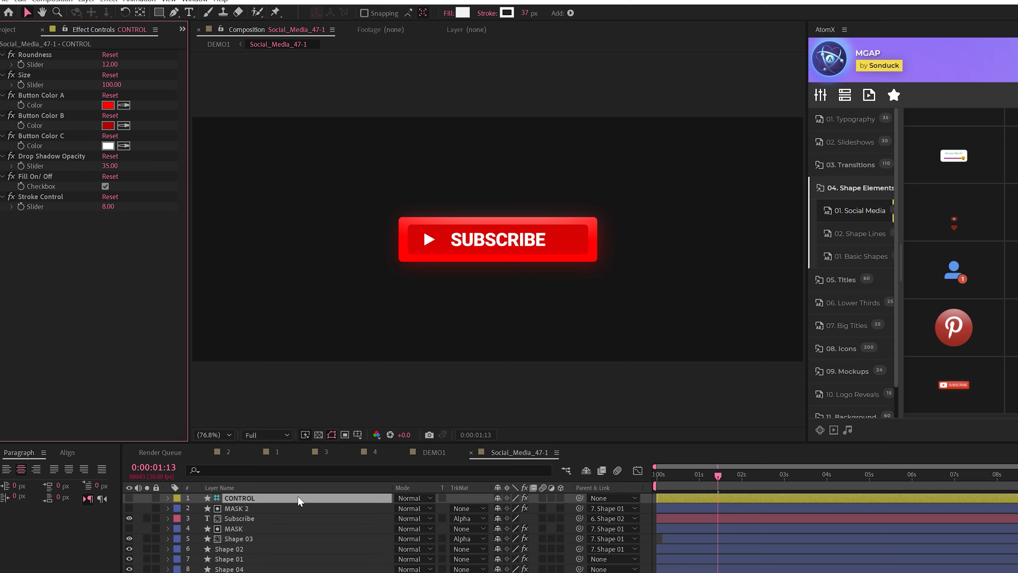
pyautogui.click(471, 452)
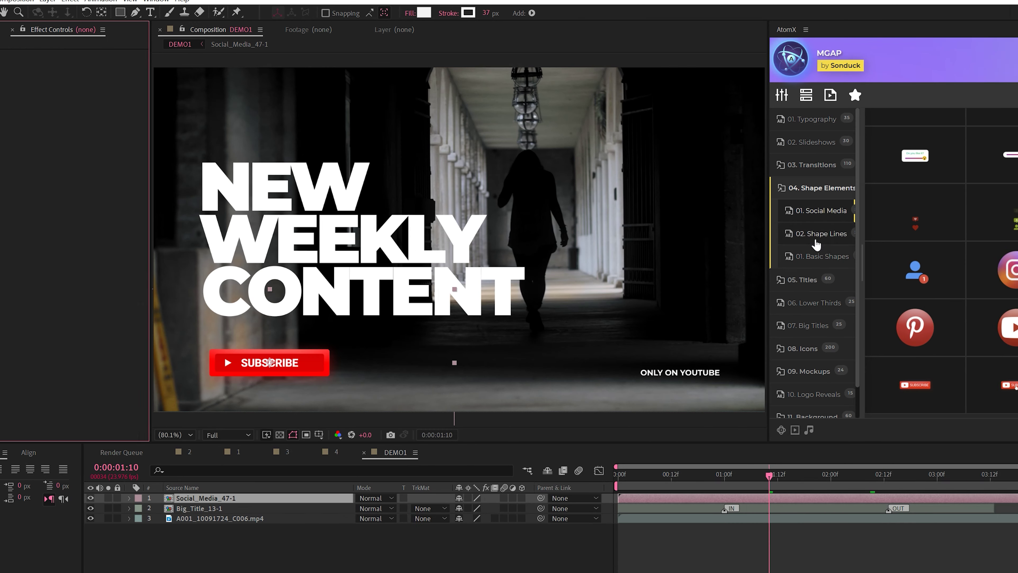
# Import Shape_Line_30 from AtomX Shape Lines into DEMO1 and preview its animation
pyautogui.click(858, 233)
pyautogui.scroll(5, 738, 326)
pyautogui.scroll(-4, 738, 326)
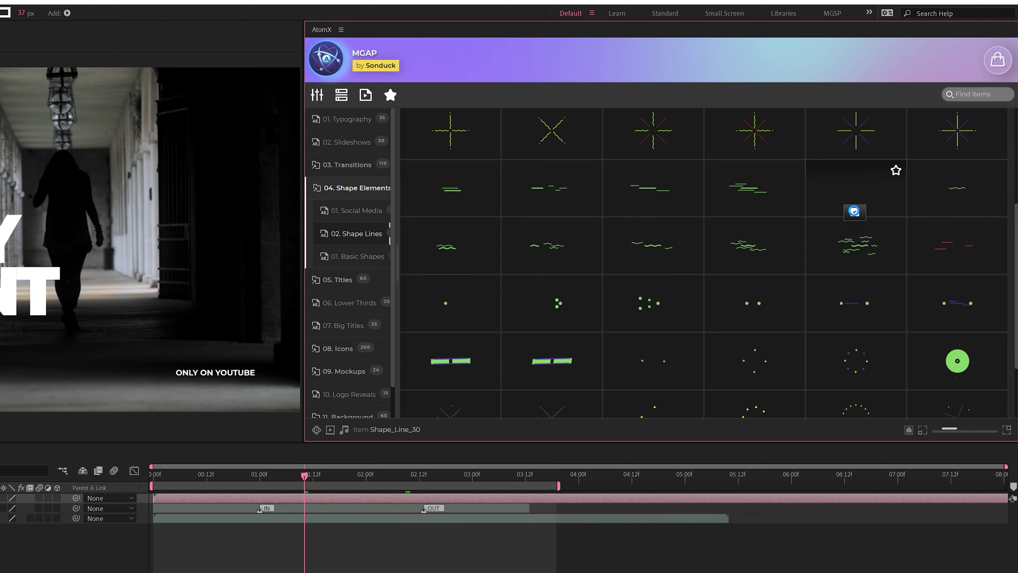
pyautogui.click(854, 210)
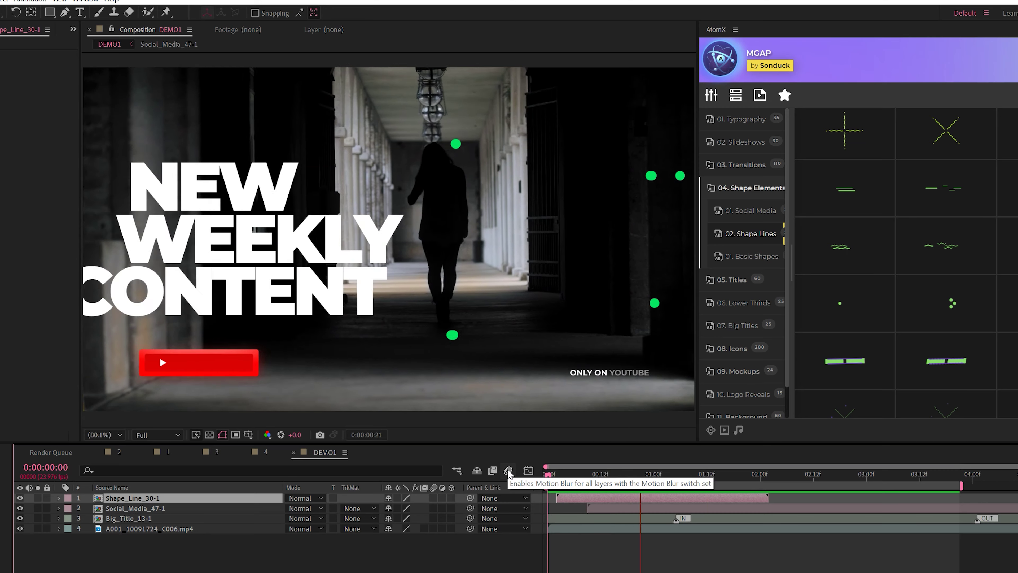
pyautogui.press('space')
pyautogui.press('space')
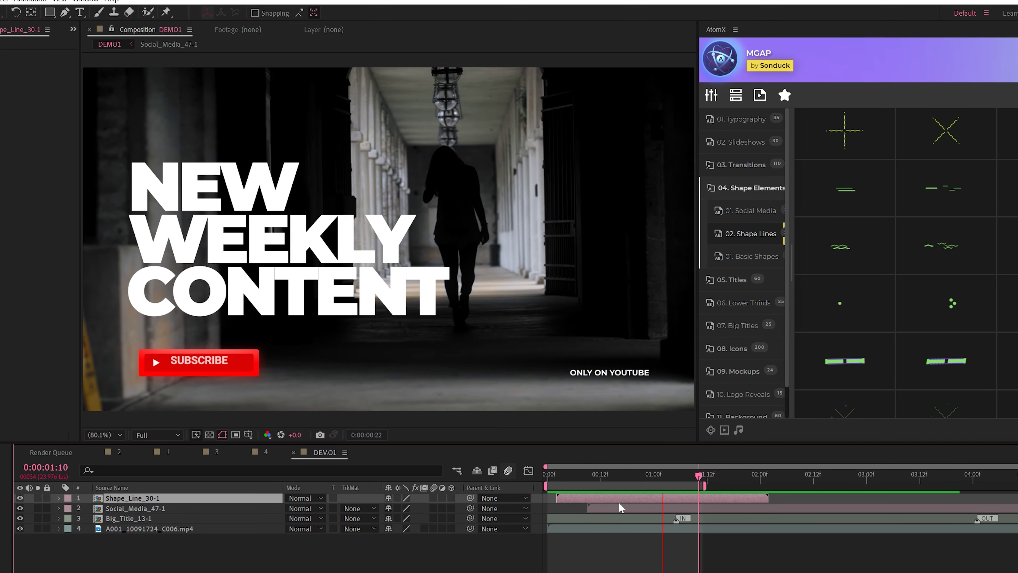
pyautogui.moveTo(620, 470)
pyautogui.mouseDown()
pyautogui.moveTo(596, 477)
pyautogui.moveTo(607, 480)
pyautogui.mouseUp()
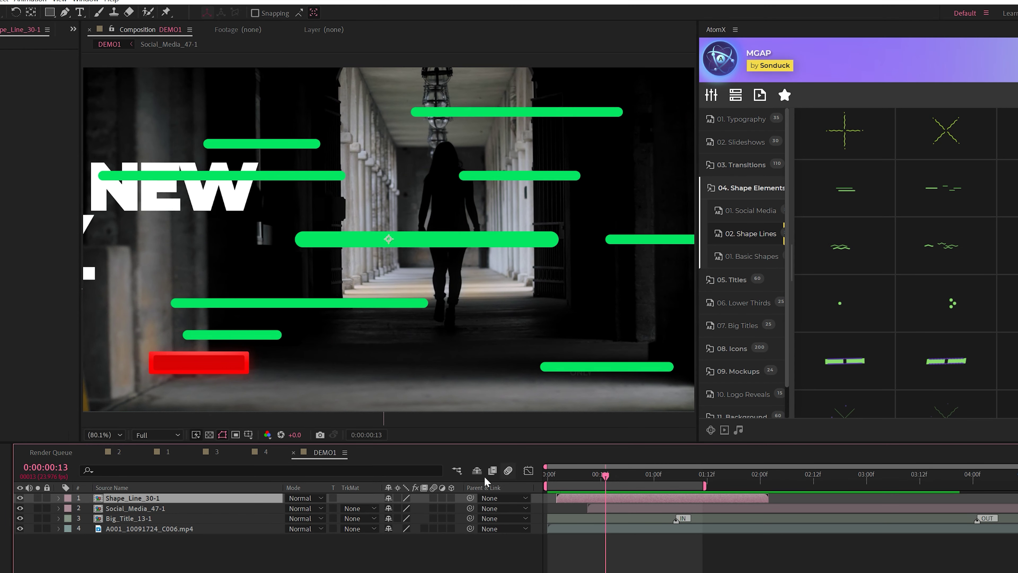
# Duplicate the lines layer, scale the copy to 27% and place it on the SUBSCRIBE button
pyautogui.hotkey('ctrl', 'd')
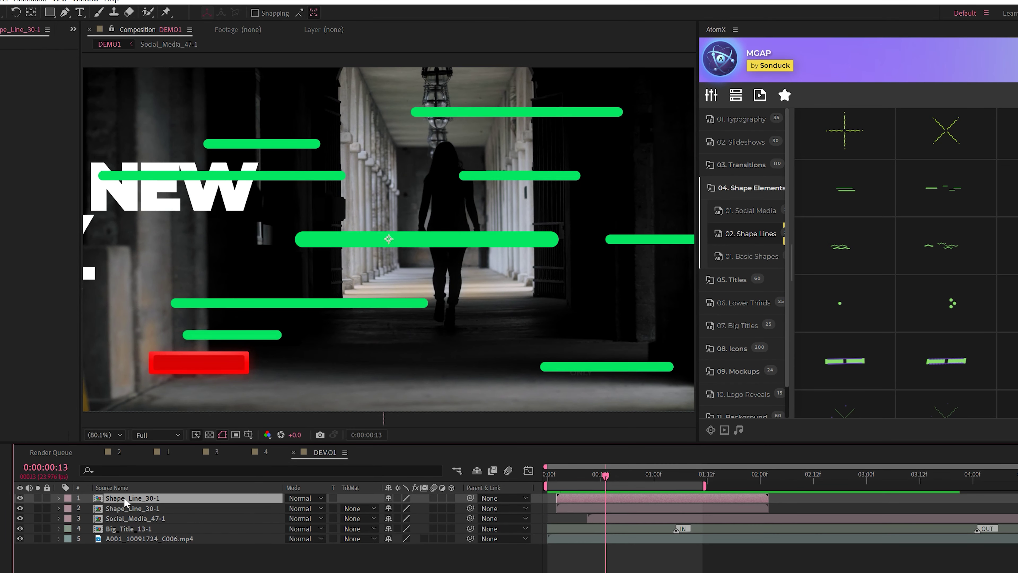
pyautogui.moveTo(623, 478)
pyautogui.mouseDown()
pyautogui.moveTo(636, 476)
pyautogui.moveTo(610, 476)
pyautogui.mouseUp()
pyautogui.press('s')
pyautogui.moveTo(404, 508); pyautogui.dragTo(360, 506)
pyautogui.moveTo(388, 238); pyautogui.dragTo(179, 368)
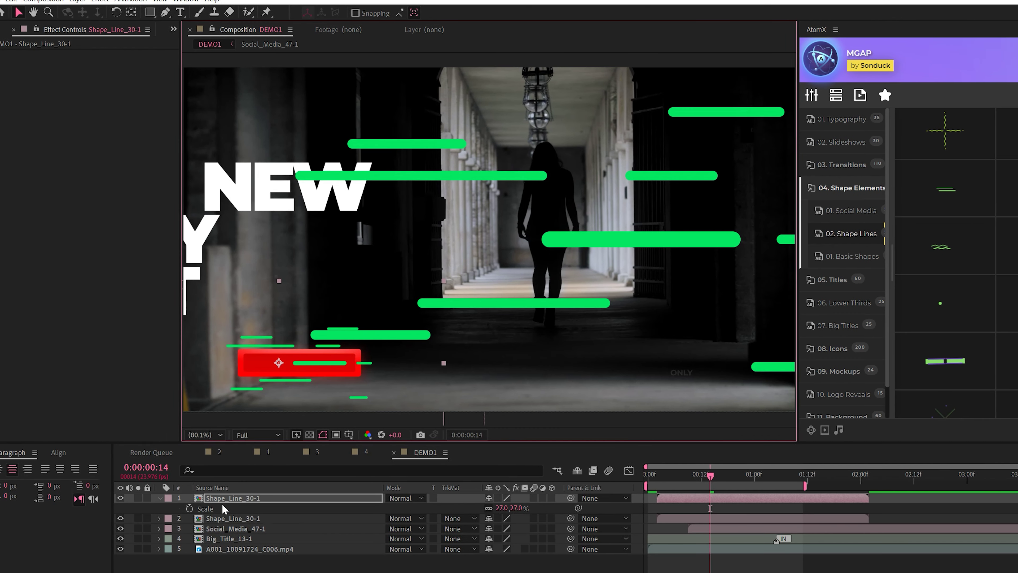
pyautogui.doubleClick(124, 497)
# Set Color A on the Shape_Line_30-1 CONTROL layer to white
pyautogui.click(236, 499)
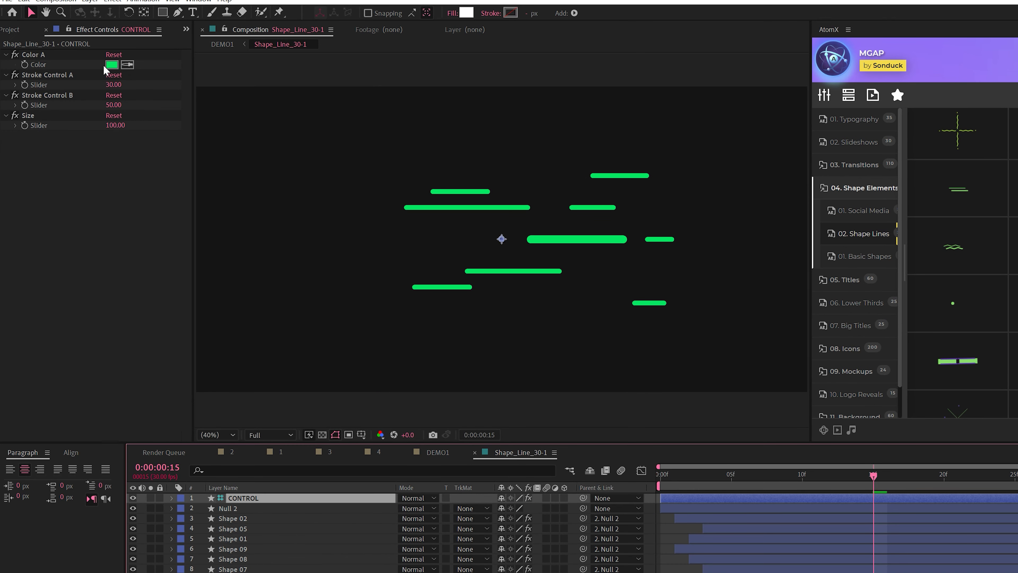
pyautogui.click(112, 64)
pyautogui.moveTo(484, 531); pyautogui.dragTo(430, 400)
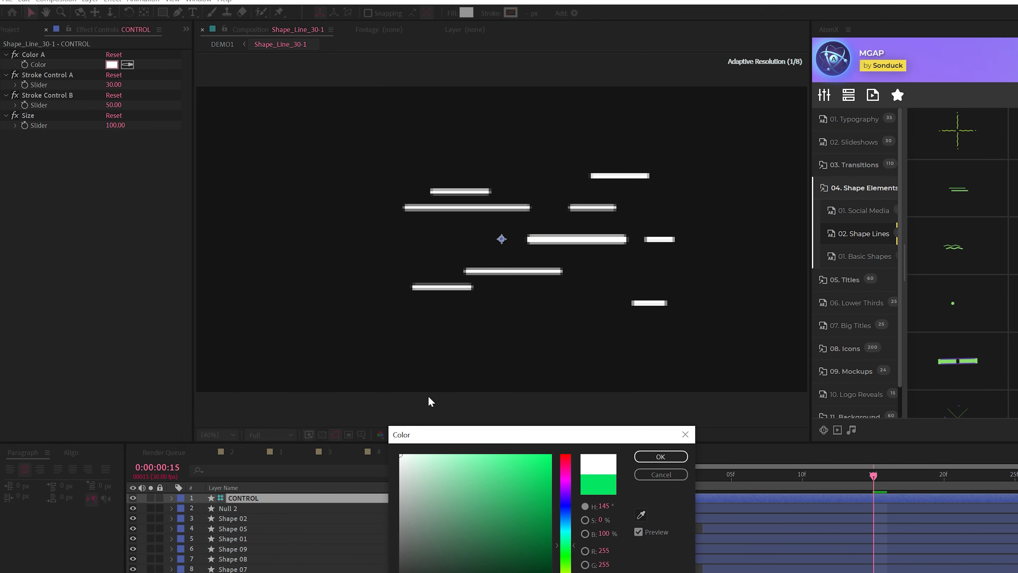
pyautogui.click(661, 456)
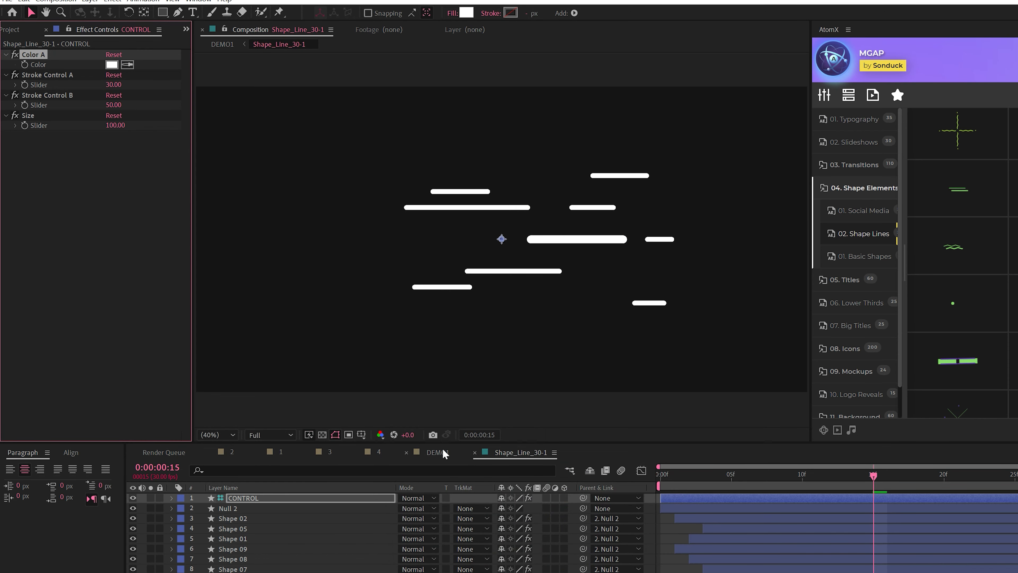
# Return to DEMO1 and preview the white lines over the title
pyautogui.click(439, 453)
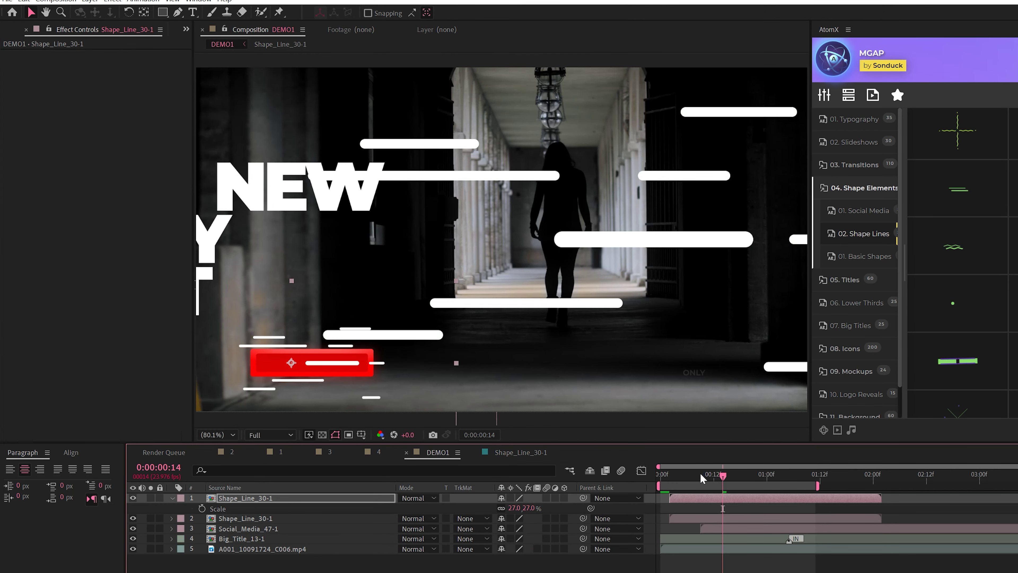
pyautogui.press('space')
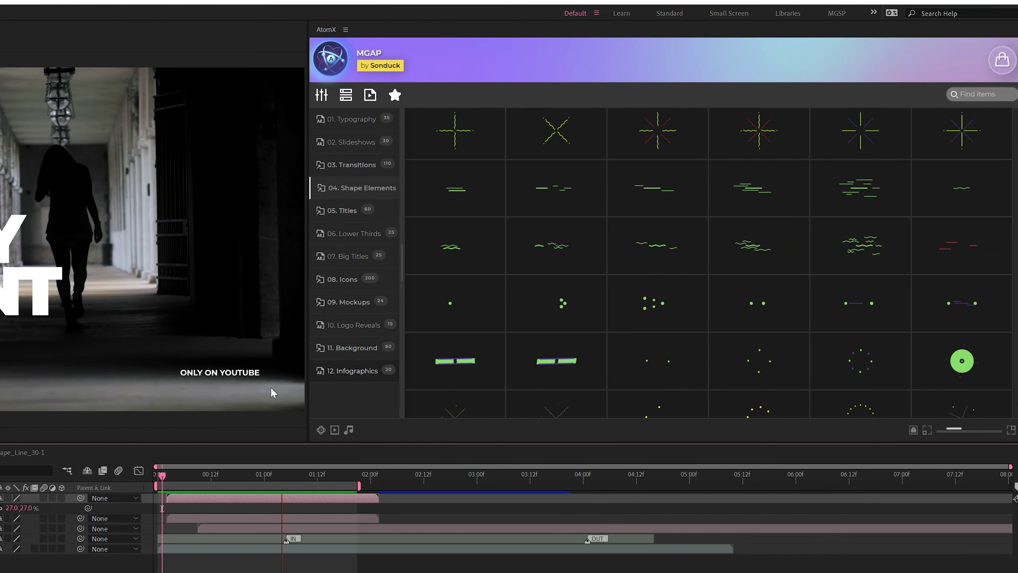
pyautogui.press('space')
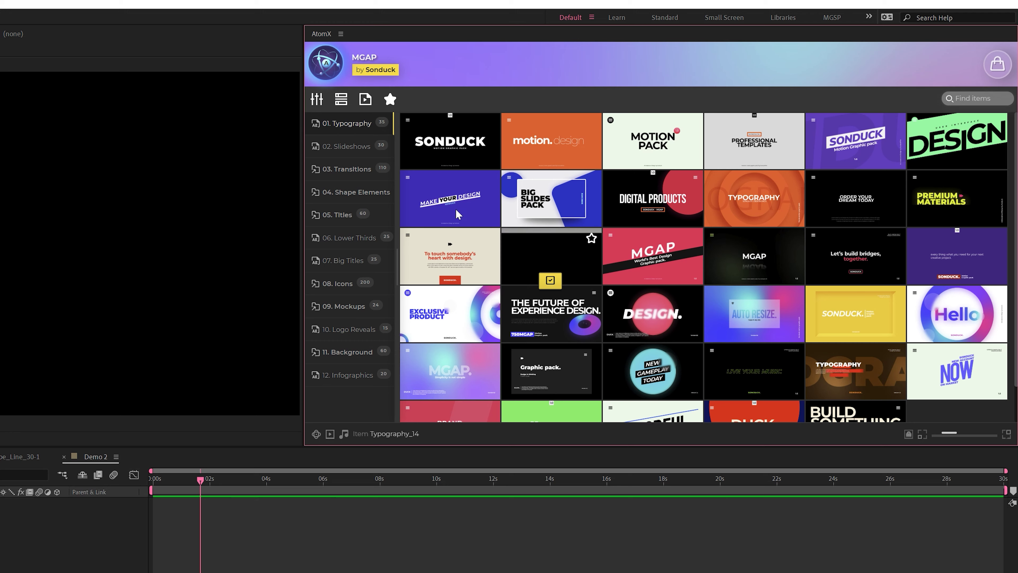
# Import the Make Your Design template from 02. Slideshows into Demo 2
pyautogui.press('Down')
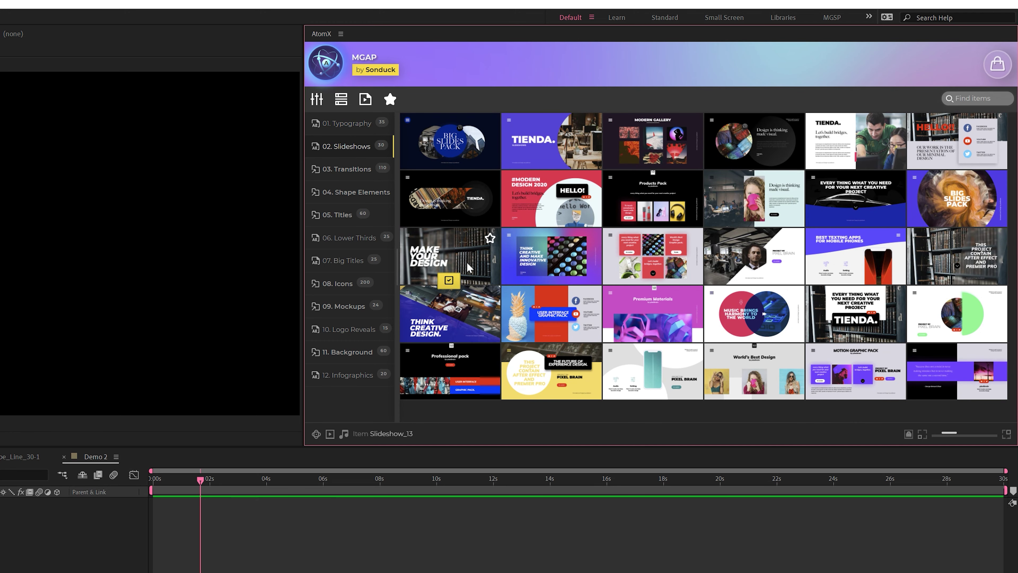
pyautogui.click(448, 280)
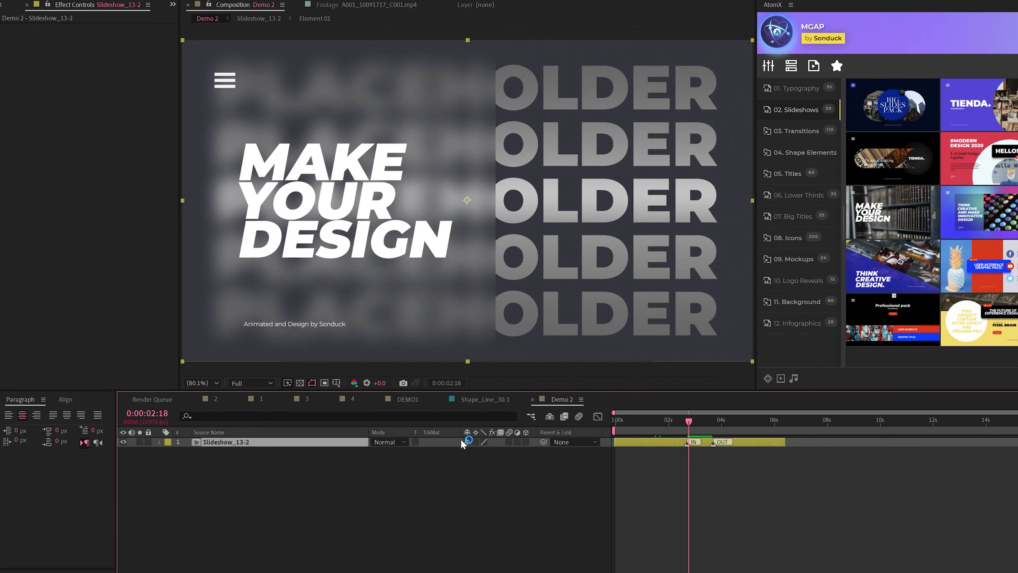
# Replace the Delete This Layer placeholder in Slideshow_13-2 with the A001_10091717_C001.mp4 footage
pyautogui.doubleClick(232, 443)
pyautogui.click(223, 489)
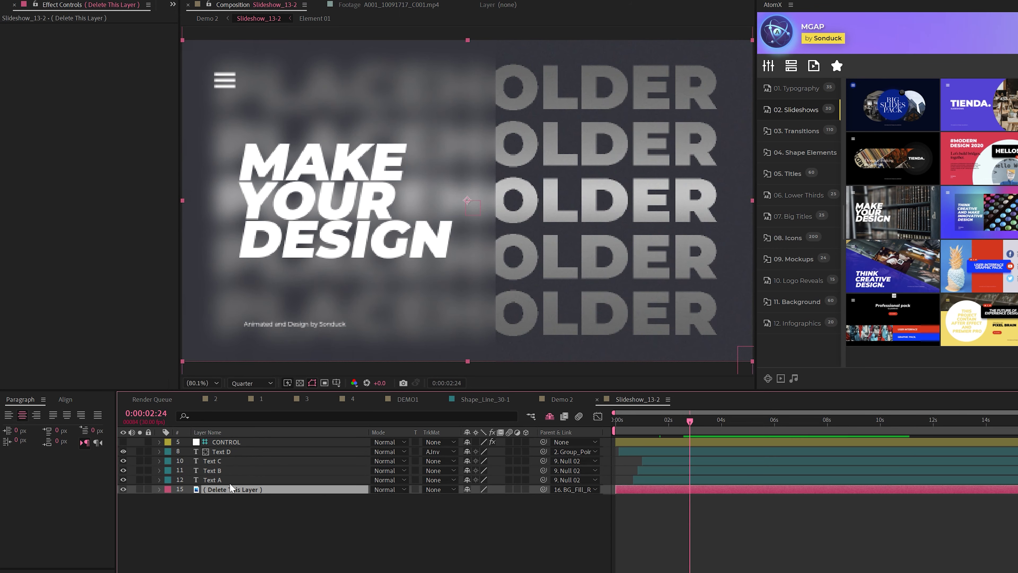
pyautogui.click(5, 6)
pyautogui.moveTo(59, 153); pyautogui.dragTo(205, 490)
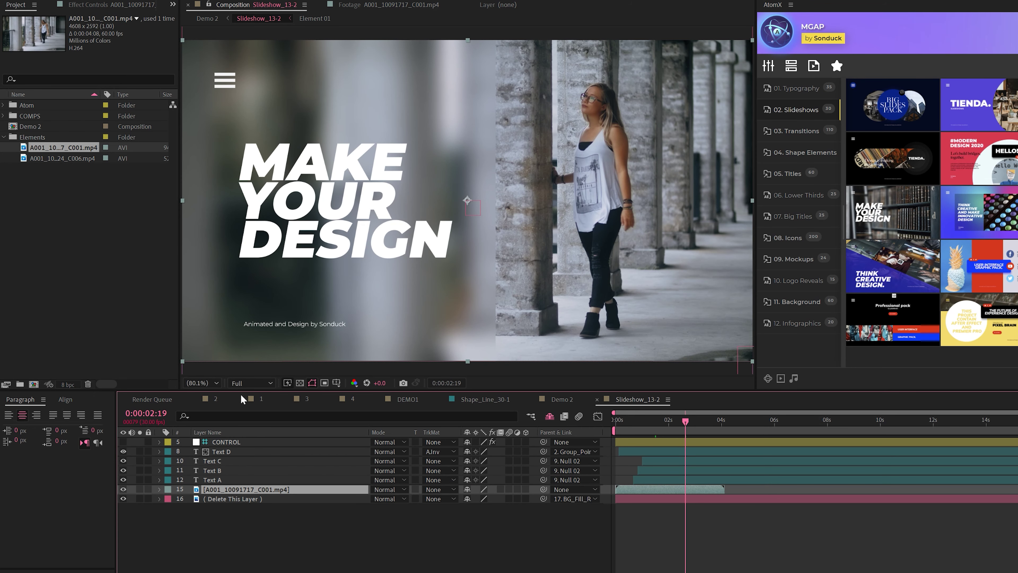
# Lower the CONTROL blur, hide the corner menu icon, and preview Demo 2
pyautogui.click(219, 443)
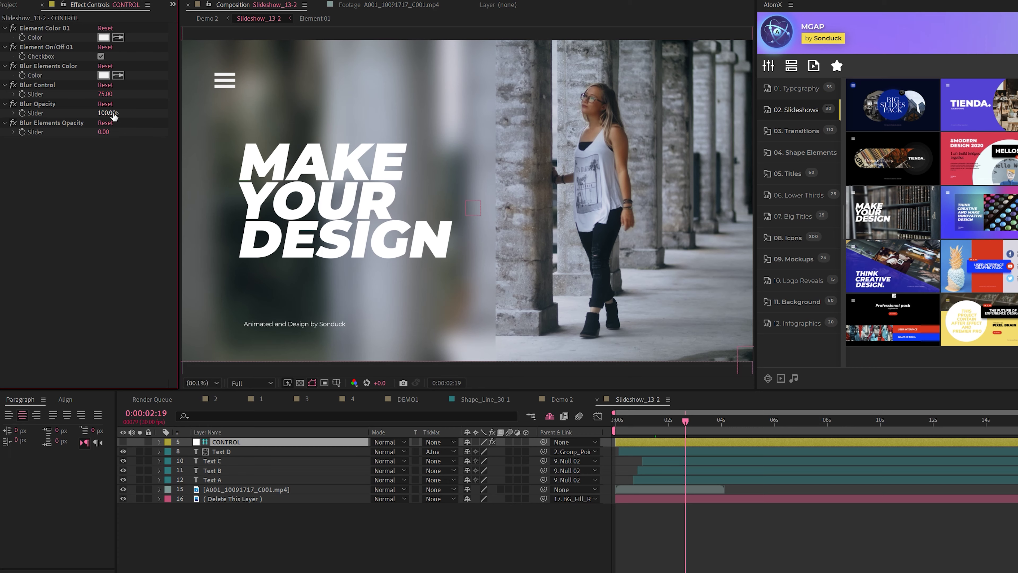
pyautogui.moveTo(104, 94); pyautogui.dragTo(87, 91)
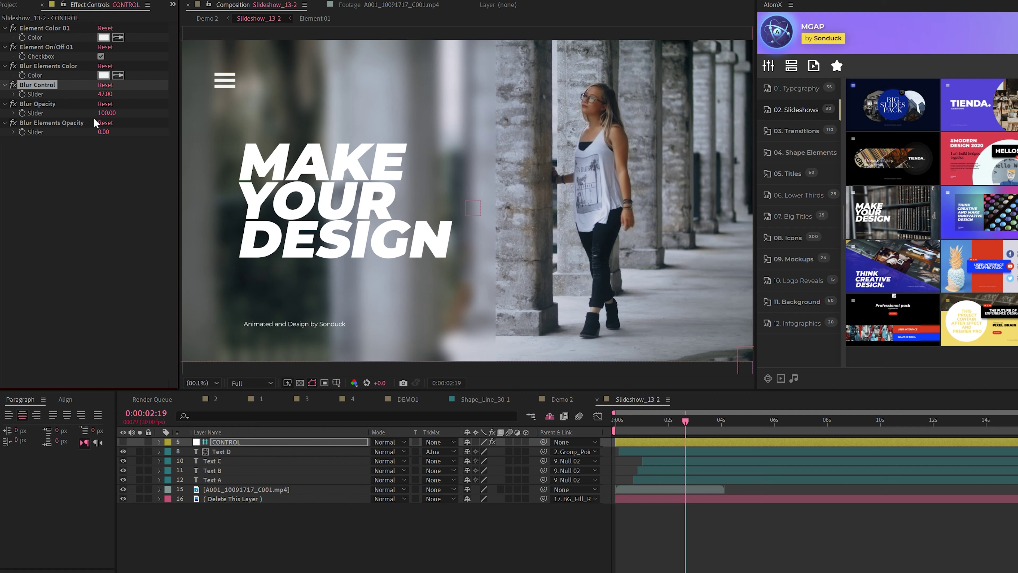
pyautogui.click(100, 56)
pyautogui.click(100, 57)
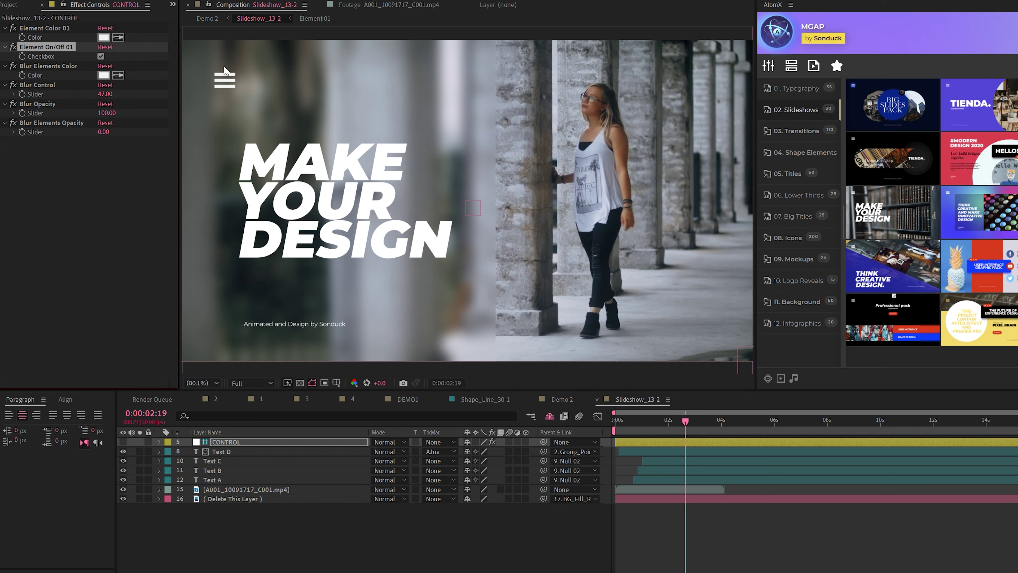
pyautogui.click(101, 56)
pyautogui.click(562, 400)
pyautogui.press('space')
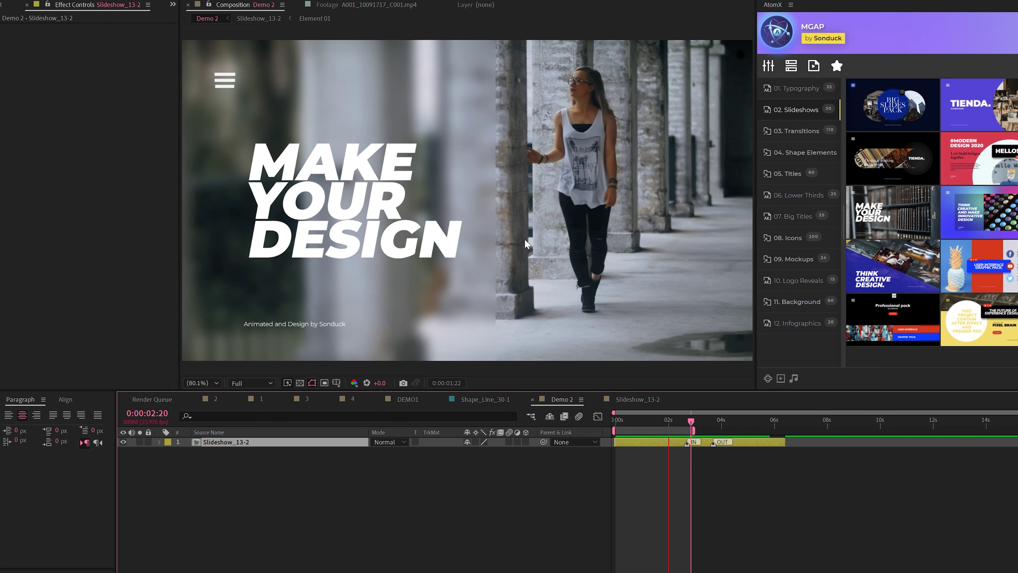
# Apply the Social Growth template from 12. Infographics to the DEMO3 composition
pyautogui.press('space')
pyautogui.moveTo(916, 216)
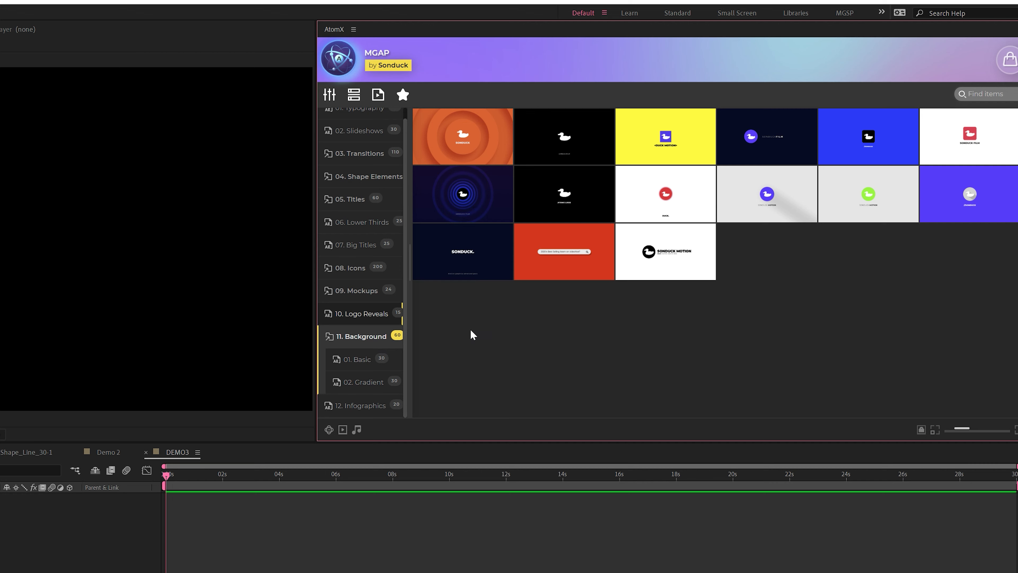
pyautogui.click(371, 407)
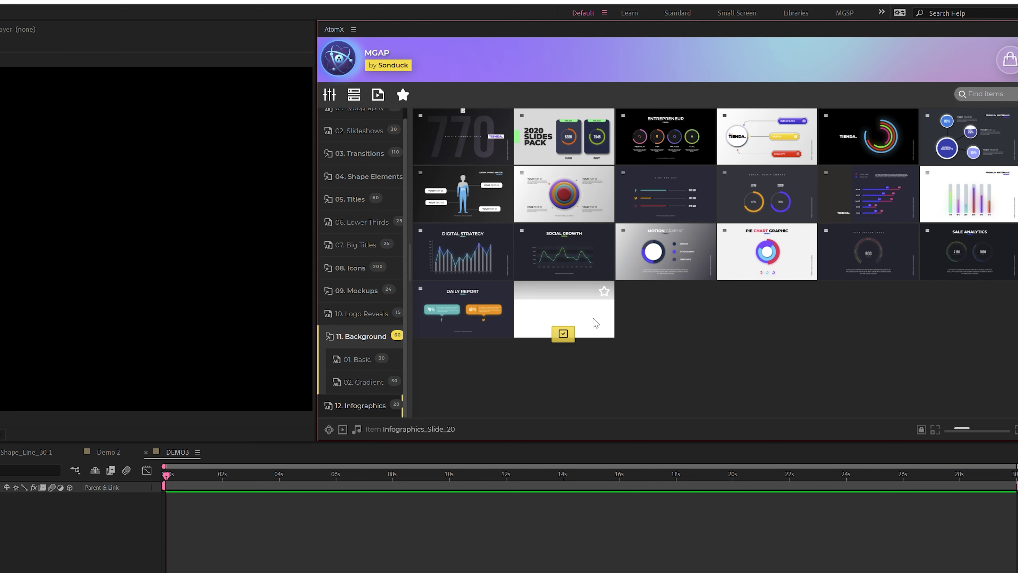
pyautogui.moveTo(560, 261)
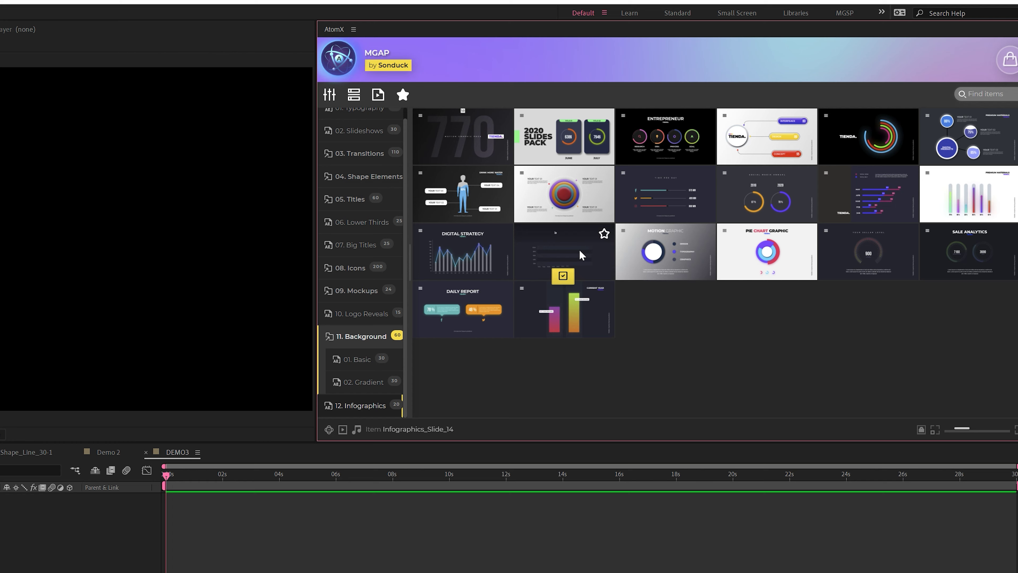
pyautogui.click(563, 276)
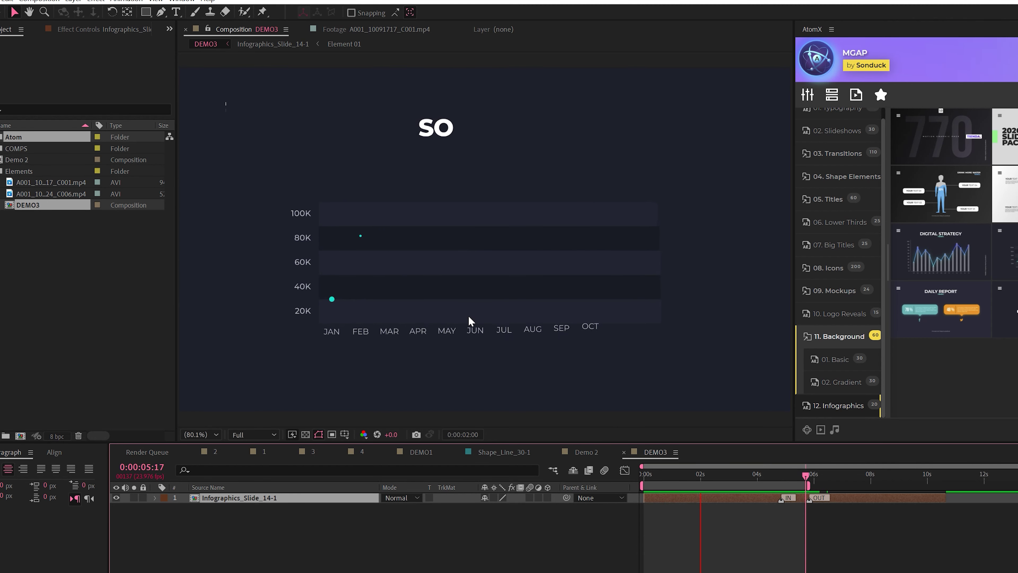
# Open the Infographics_Slide_14-1 precomp and set the CONTROL MaxValue to 300
pyautogui.press('space')
pyautogui.click(771, 478)
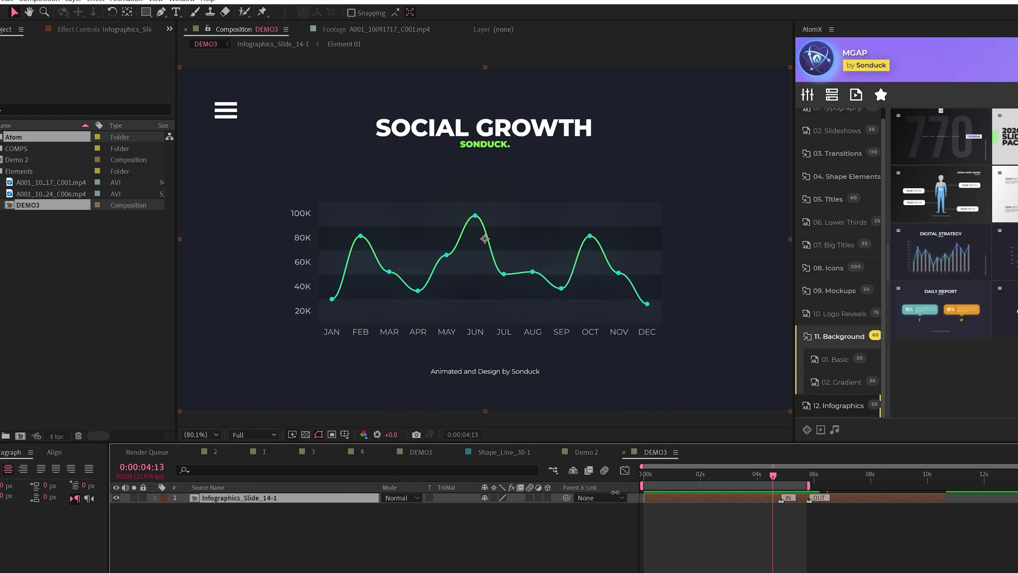
pyautogui.doubleClick(257, 501)
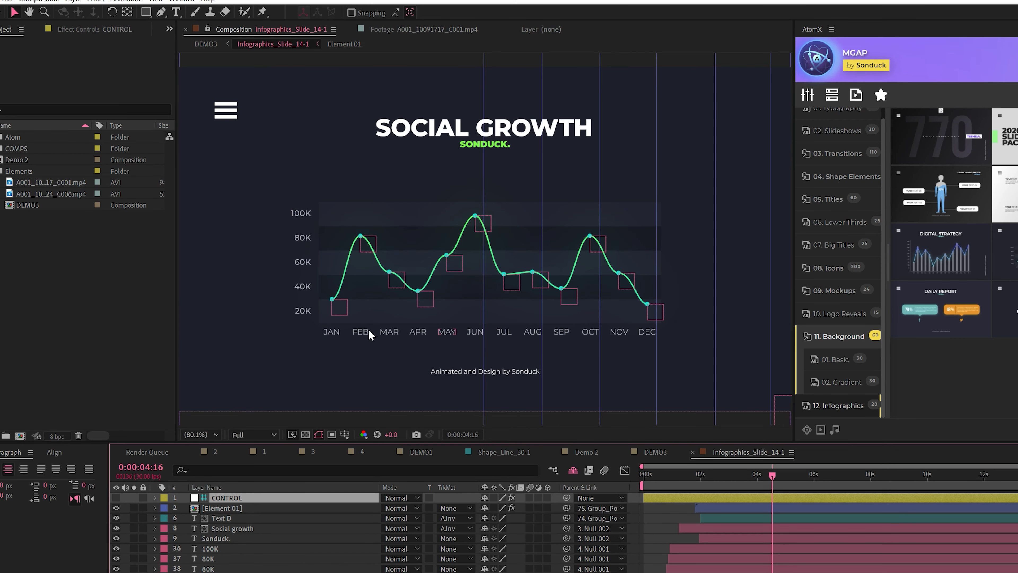
pyautogui.click(94, 34)
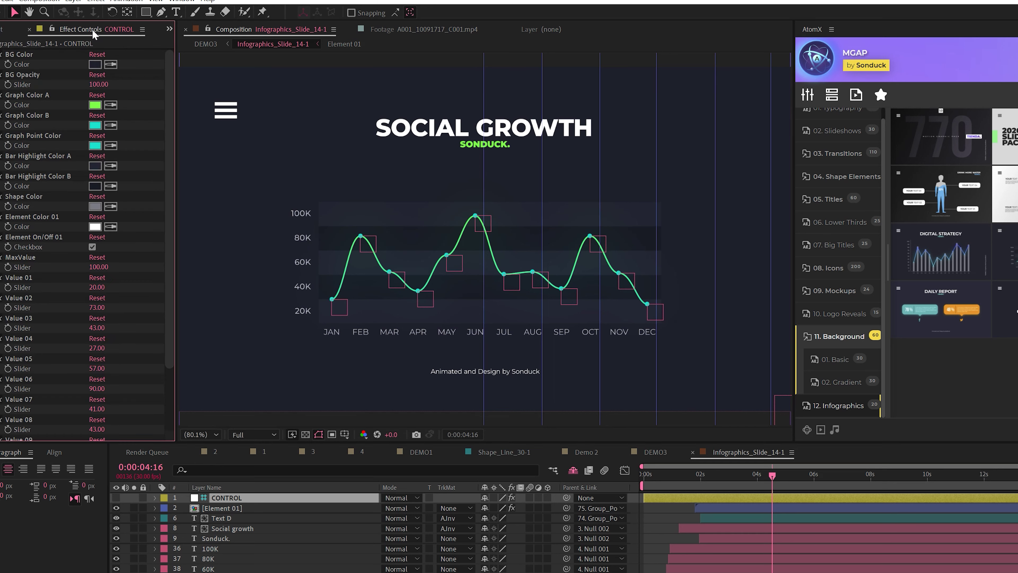
pyautogui.scroll(-3, 43, 352)
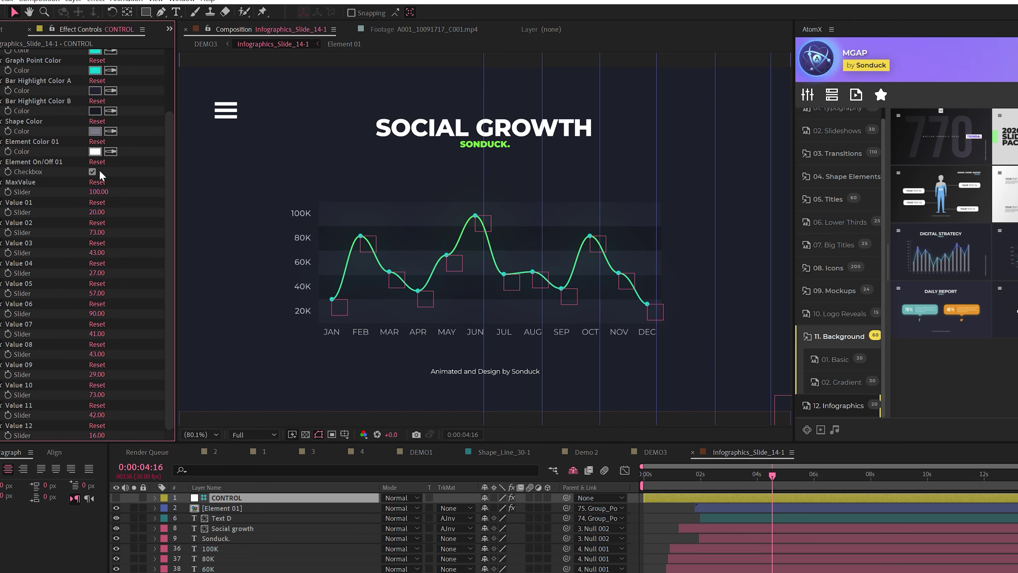
pyautogui.click(97, 191)
pyautogui.click(127, 193)
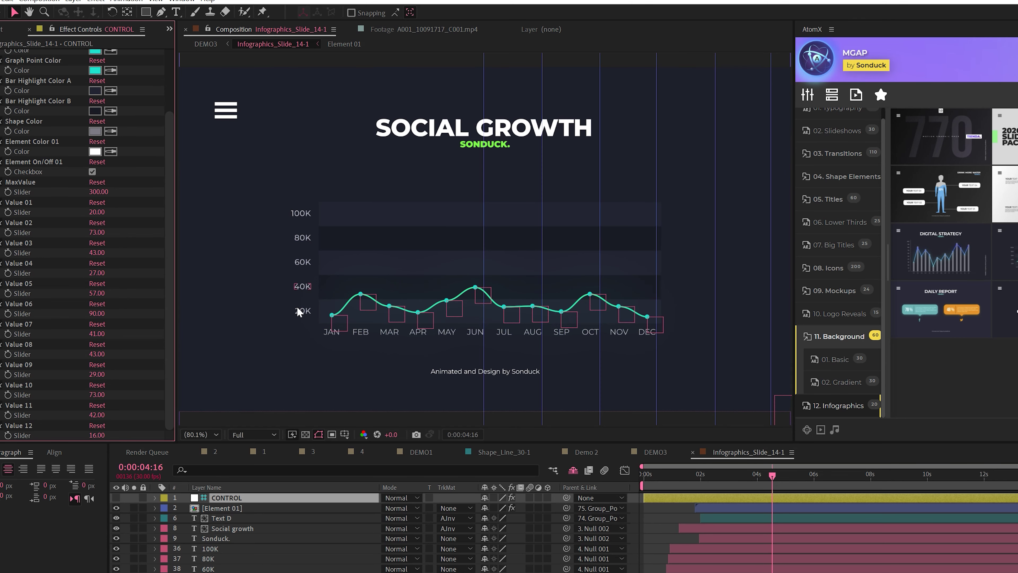
# Restore MaxValue to 100, edit Value 05 for May, and raise Value 01 to 34
pyautogui.click(95, 192)
pyautogui.write('100')
pyautogui.press('Return')
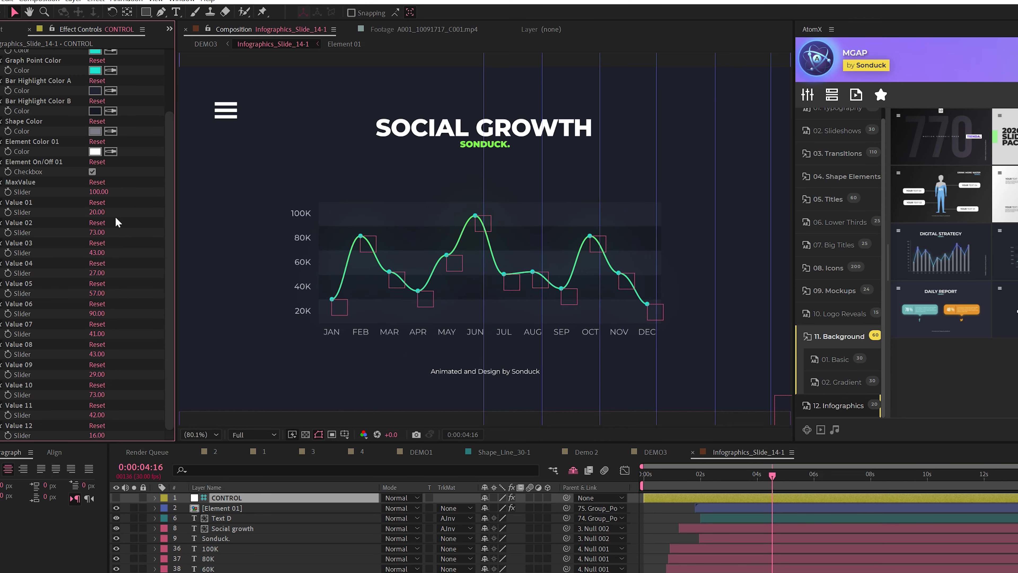
pyautogui.click(97, 293)
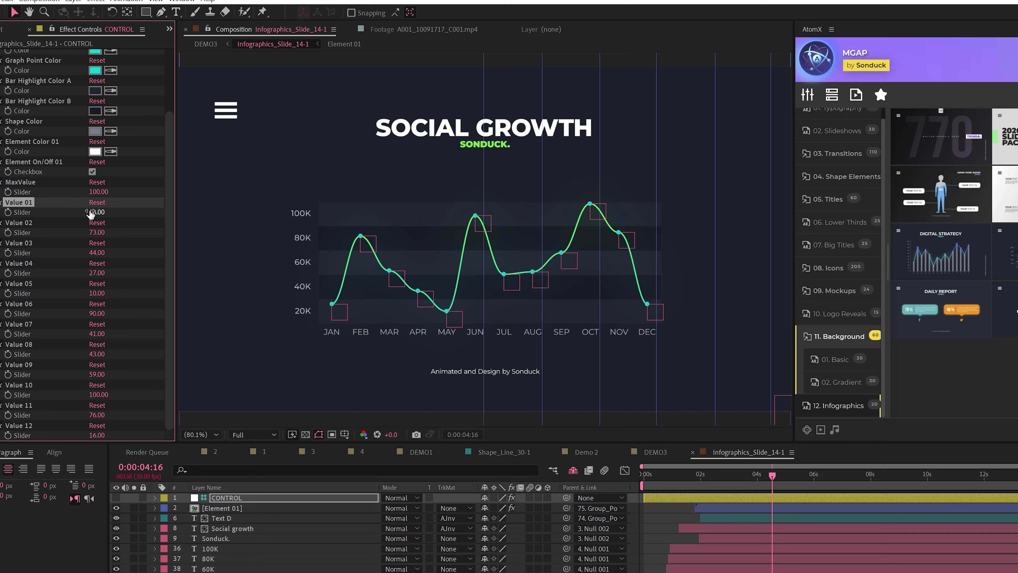
pyautogui.moveTo(96, 212); pyautogui.dragTo(98, 212)
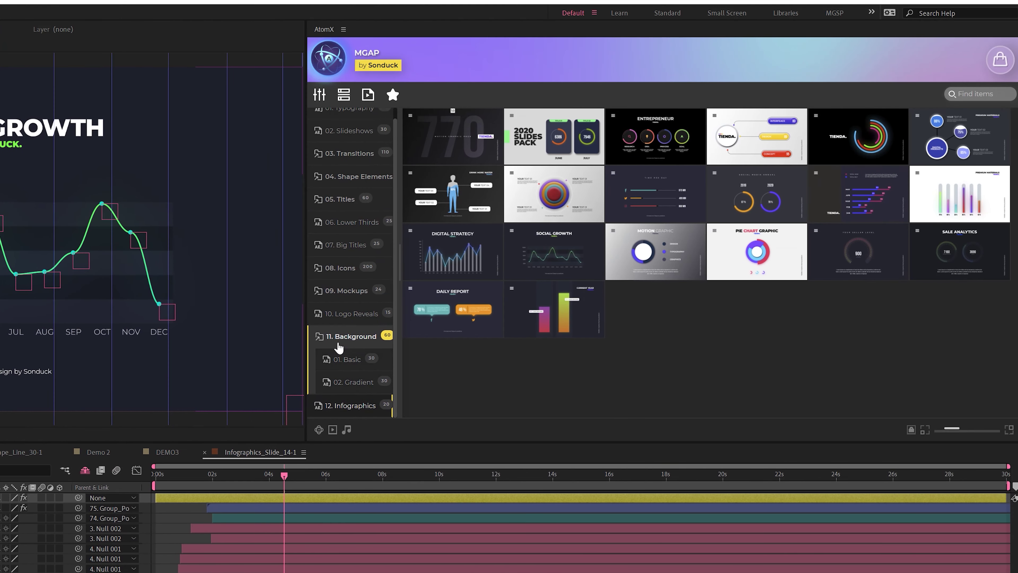
pyautogui.click(828, 339)
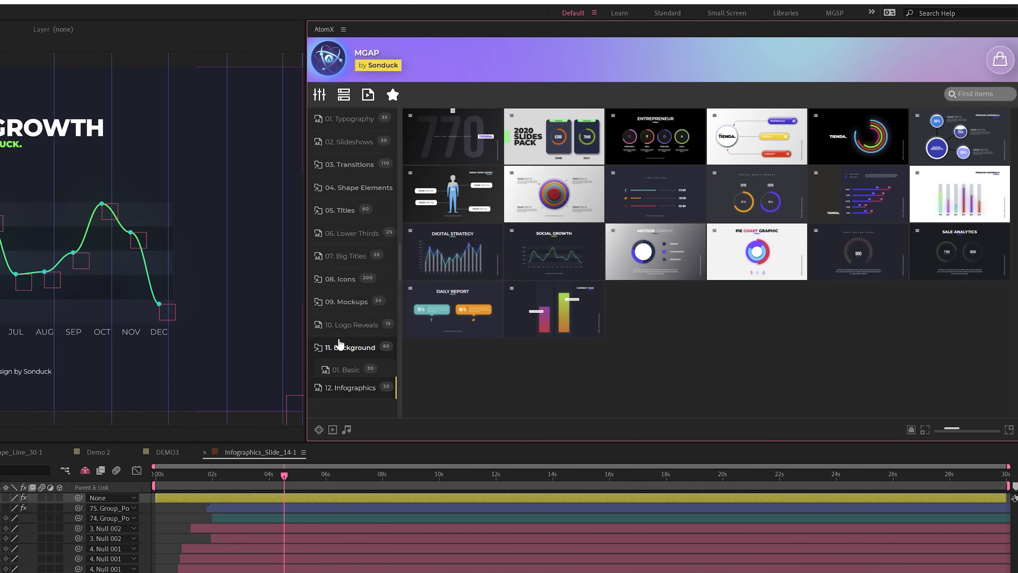
# Browse the AtomX Logo Reveals and gradient Background templates
pyautogui.click(350, 325)
pyautogui.moveTo(546, 220)
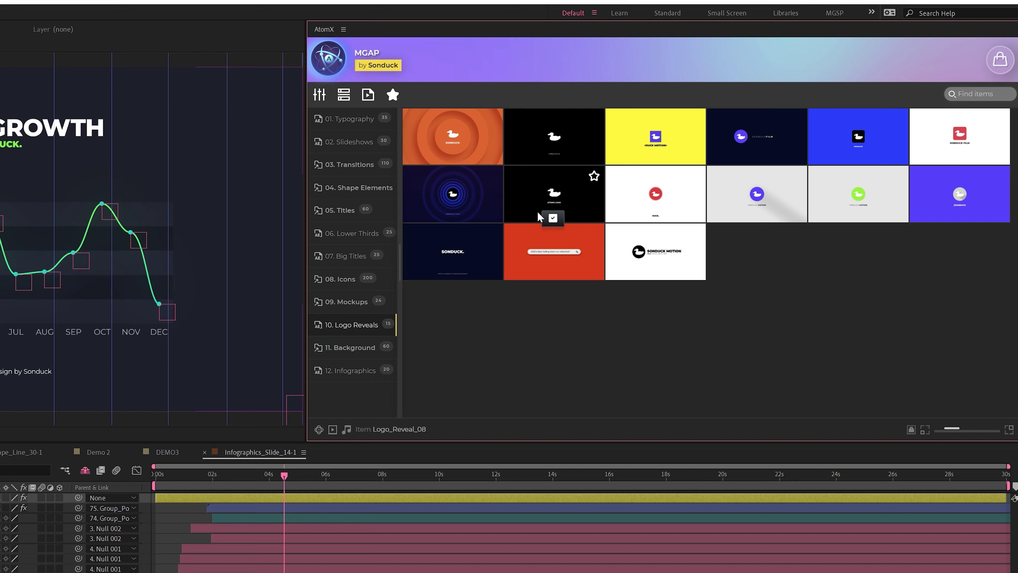
pyautogui.click(351, 347)
pyautogui.moveTo(557, 243)
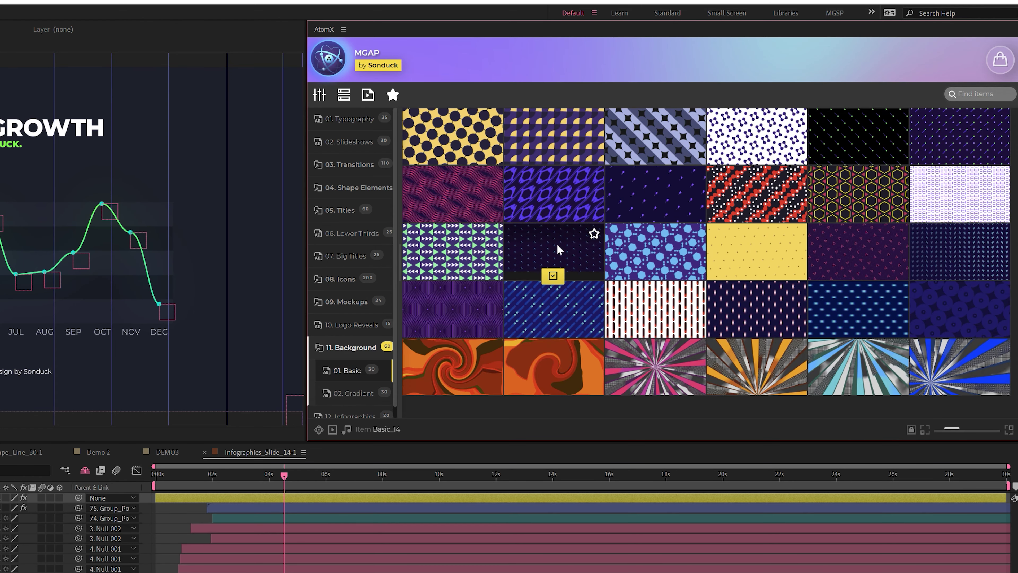
pyautogui.moveTo(565, 296)
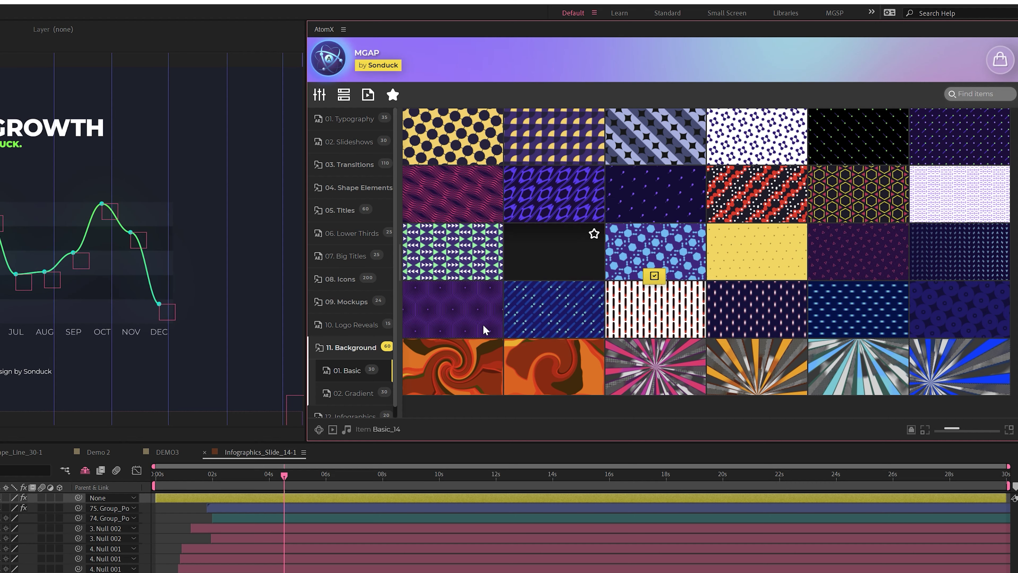
pyautogui.click(347, 399)
pyautogui.moveTo(654, 251)
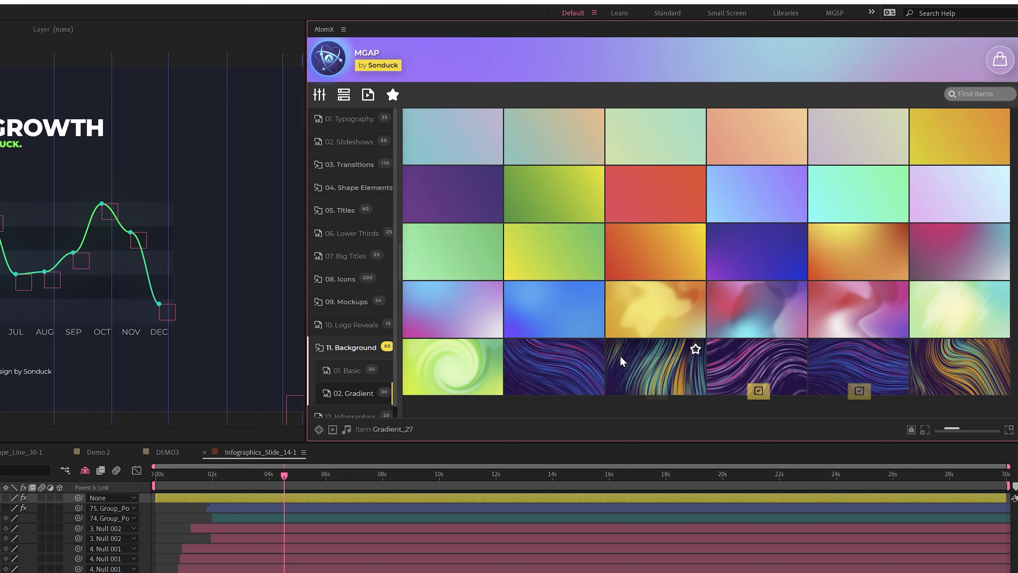
# Browse the Icons subcategories: media, office, sports, management, gardening and camping
pyautogui.click(342, 289)
pyautogui.click(361, 223)
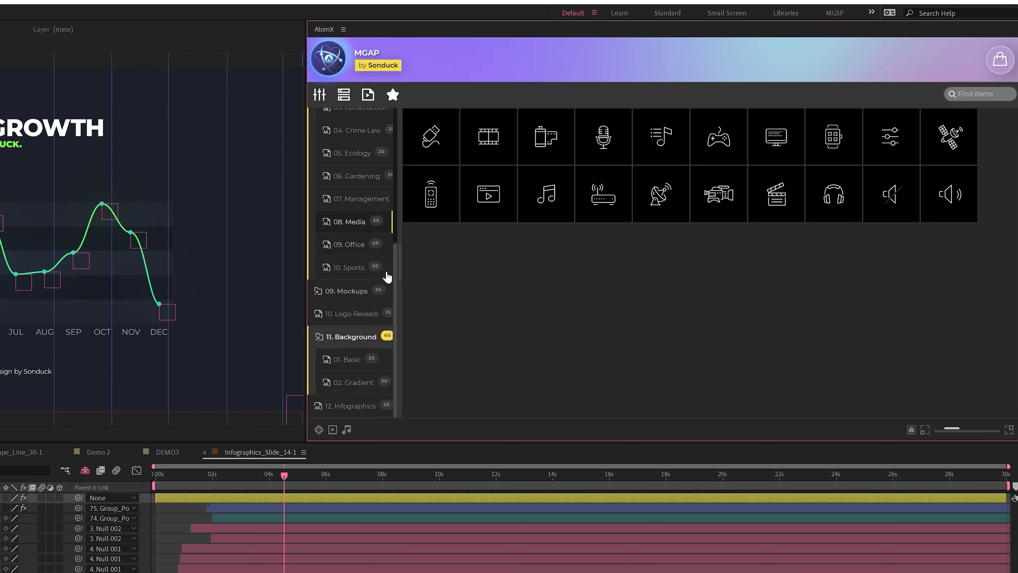
pyautogui.click(352, 245)
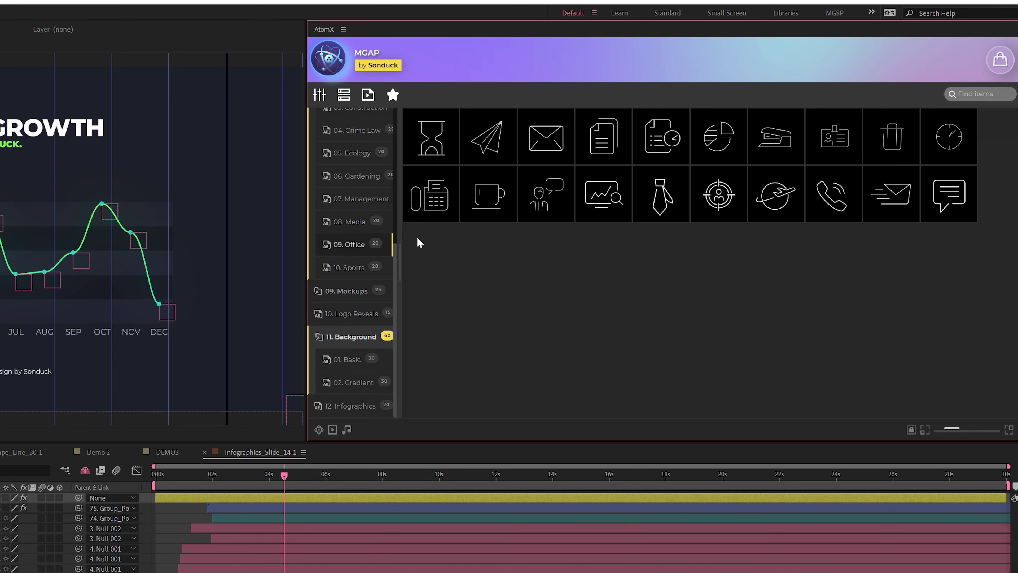
pyautogui.click(363, 268)
pyautogui.click(361, 199)
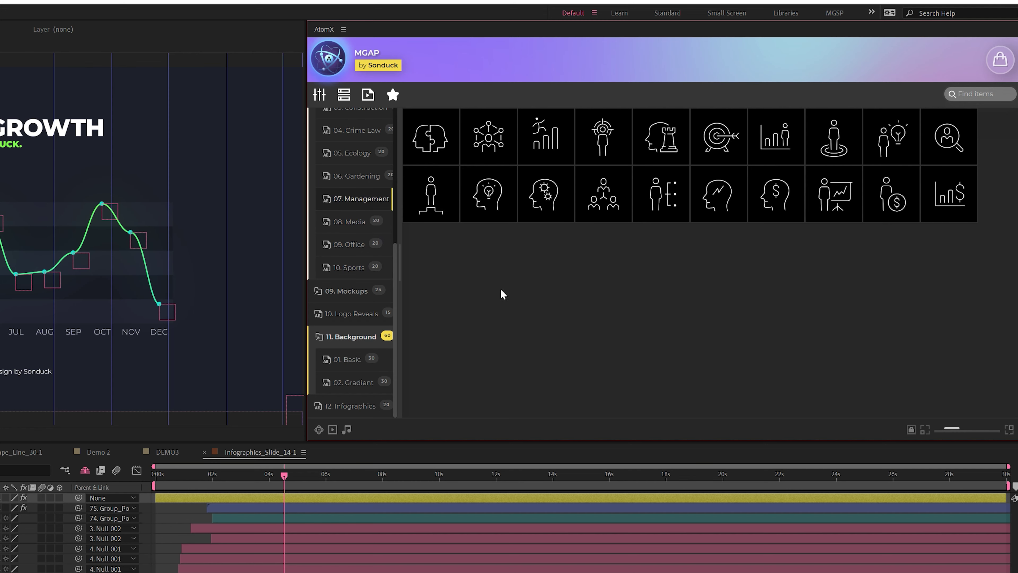
pyautogui.click(377, 177)
pyautogui.moveTo(497, 202)
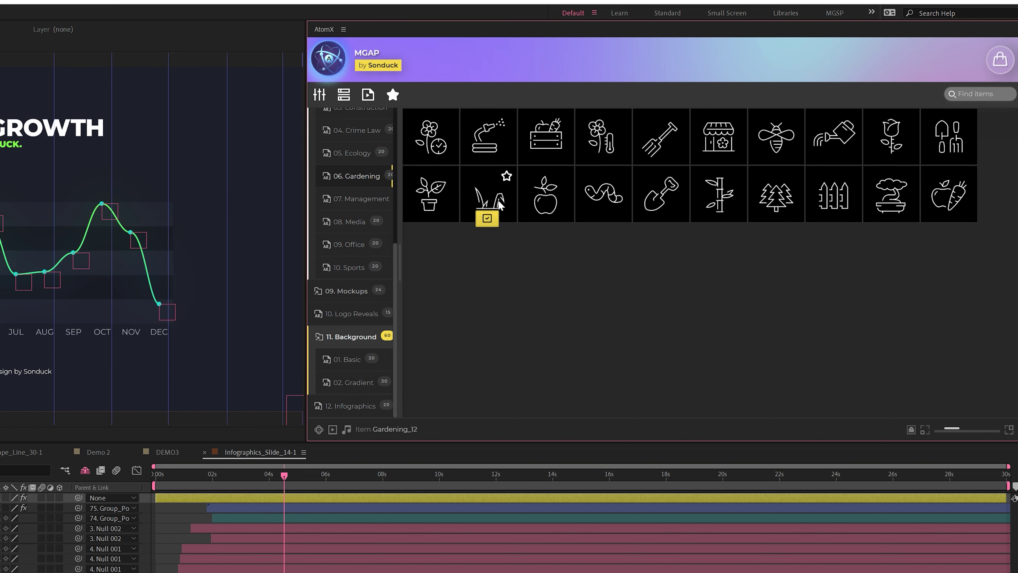
pyautogui.scroll(5, 352, 221)
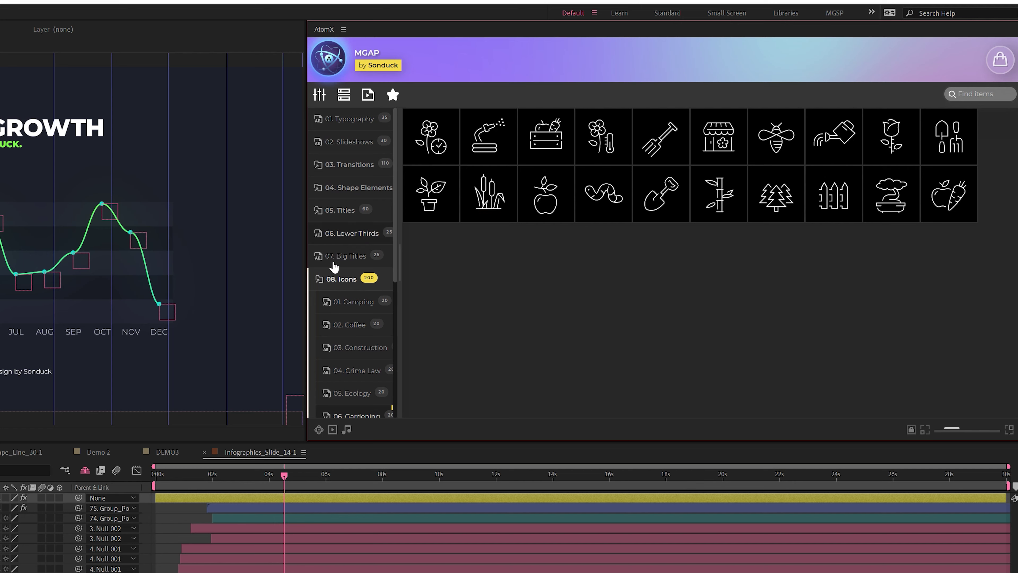
pyautogui.click(340, 273)
# View the Overlay Transitions under 03. Transitions, then collapse the category
pyautogui.click(357, 164)
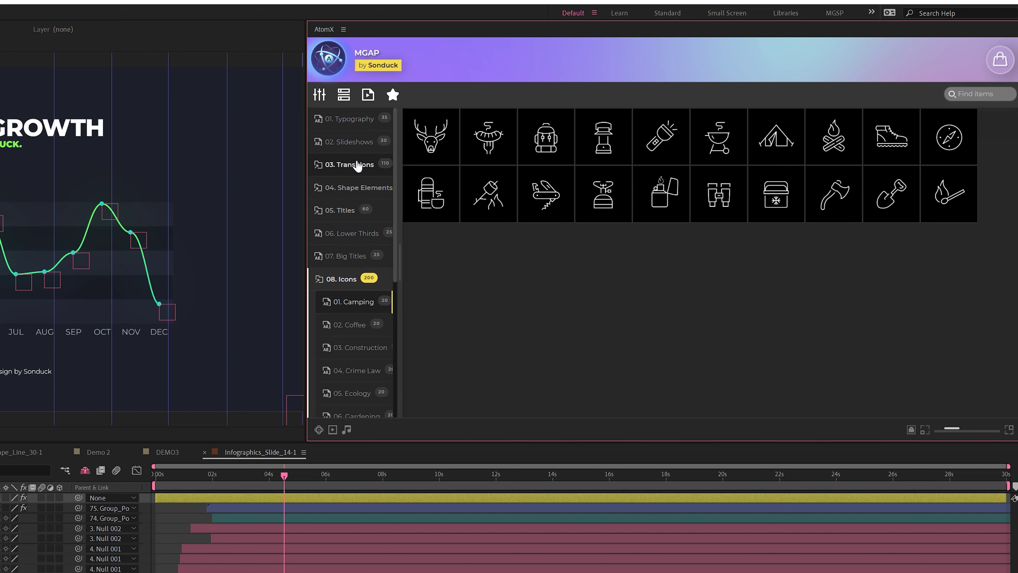
pyautogui.moveTo(563, 140)
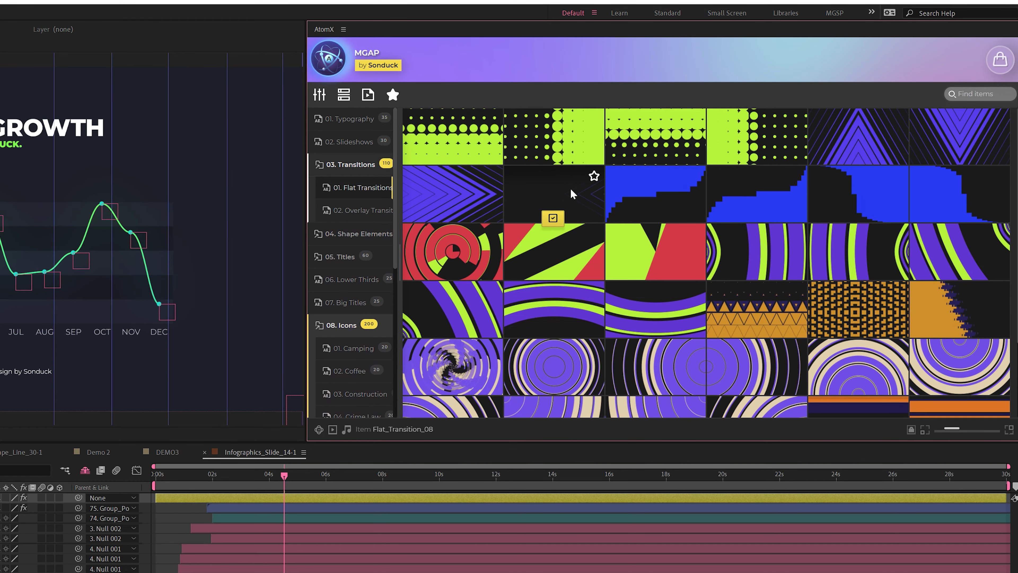
pyautogui.click(355, 210)
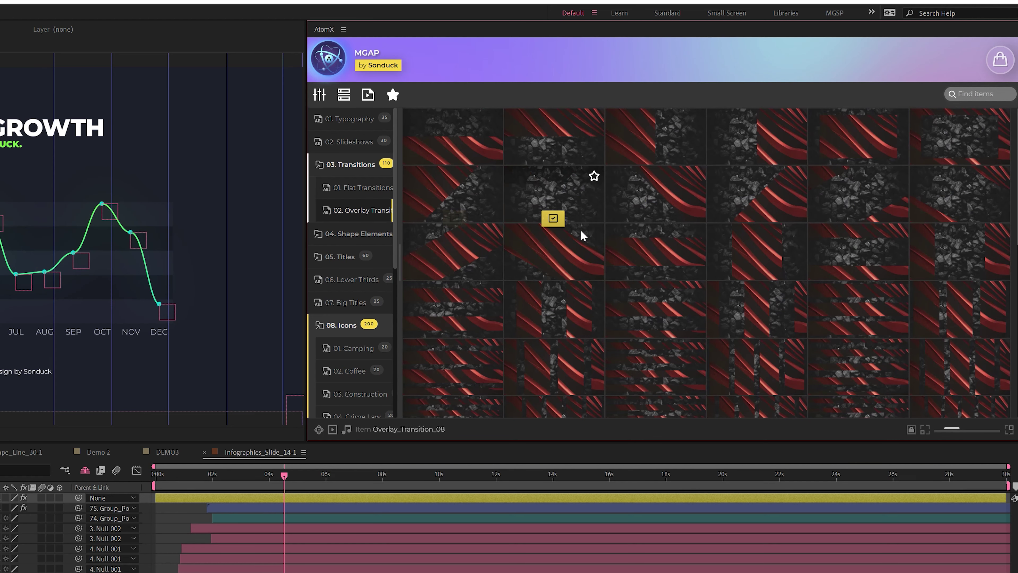
pyautogui.moveTo(546, 323)
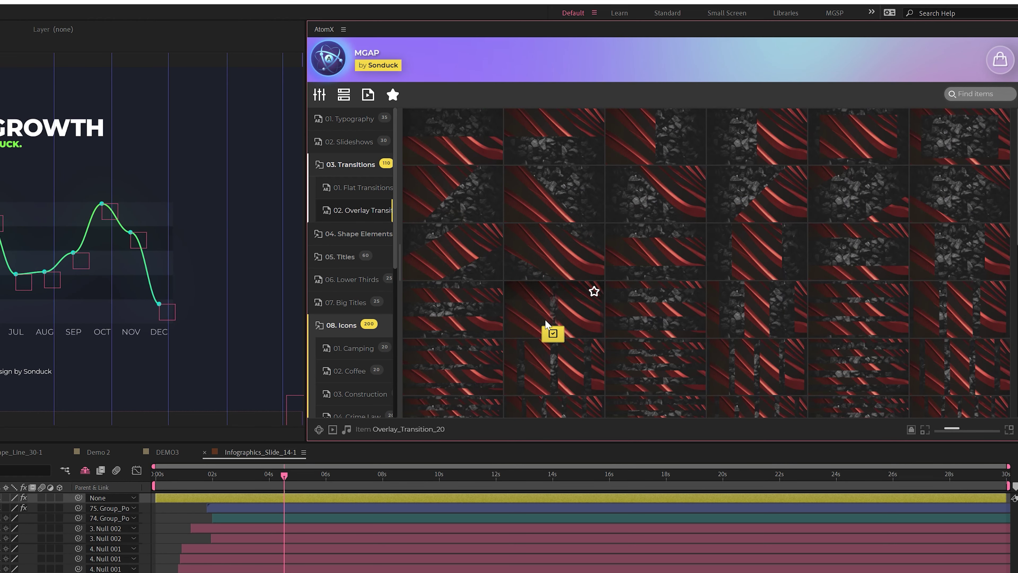
pyautogui.click(351, 164)
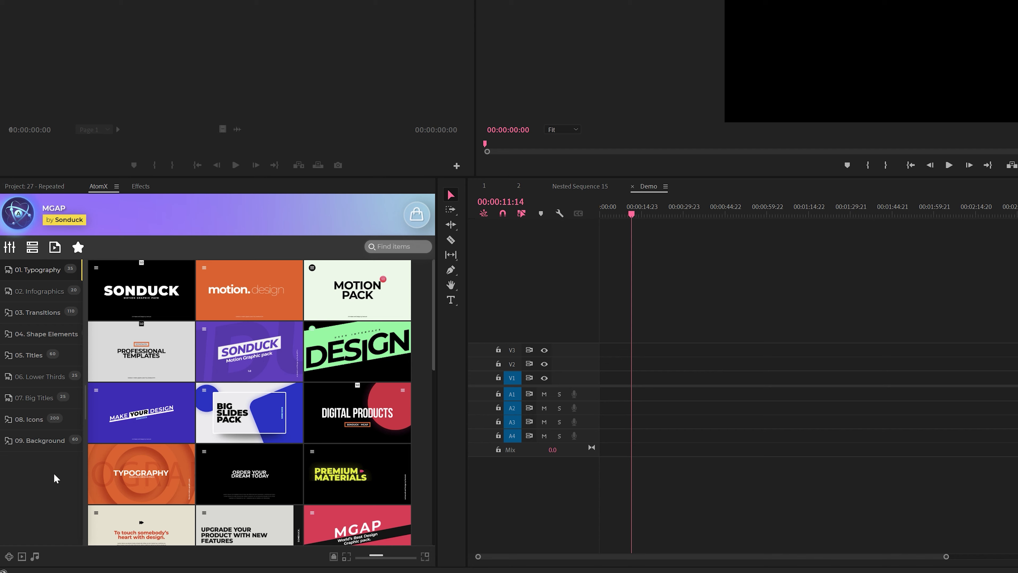
# Scroll the 01. Typography grid to Typography_31 and add it to the timeline
pyautogui.click(34, 334)
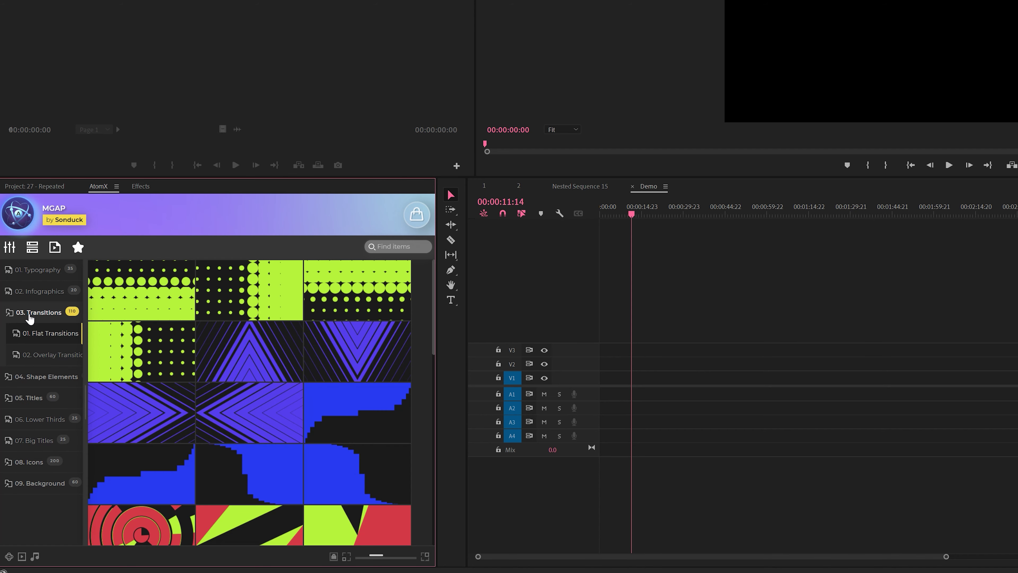
pyautogui.click(35, 271)
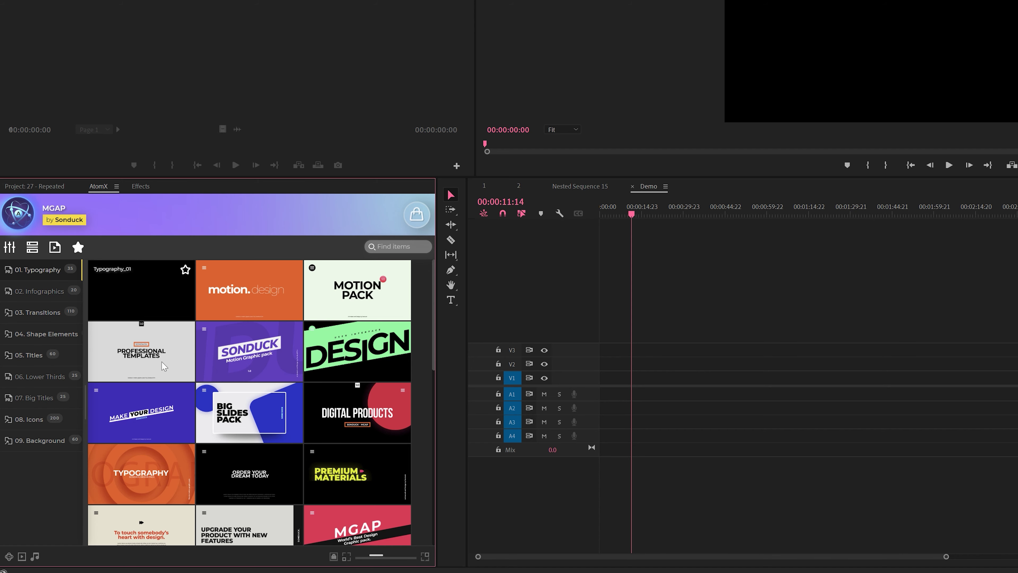
pyautogui.scroll(-5, 134, 294)
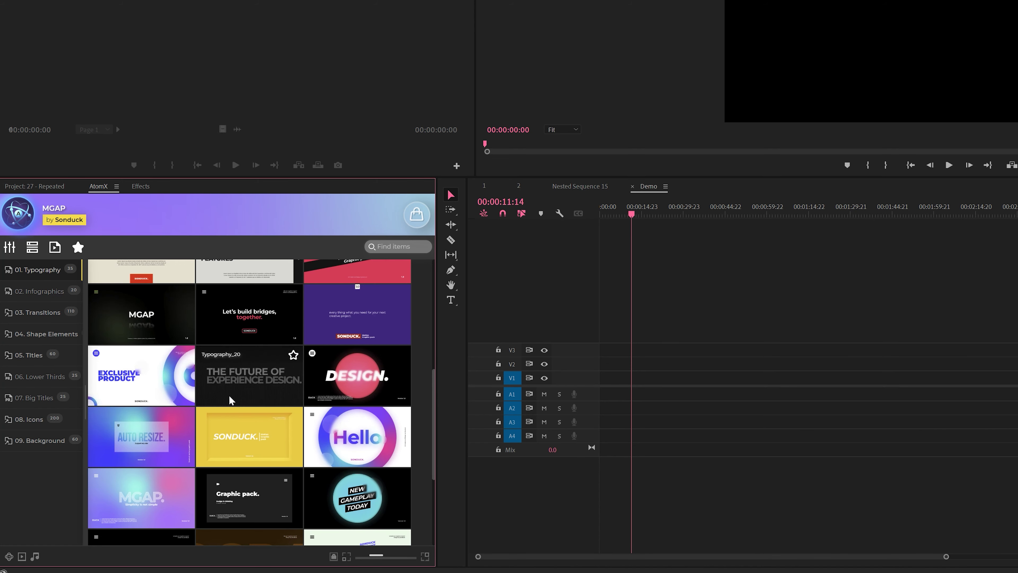
pyautogui.scroll(-3, 230, 395)
pyautogui.scroll(3, 224, 373)
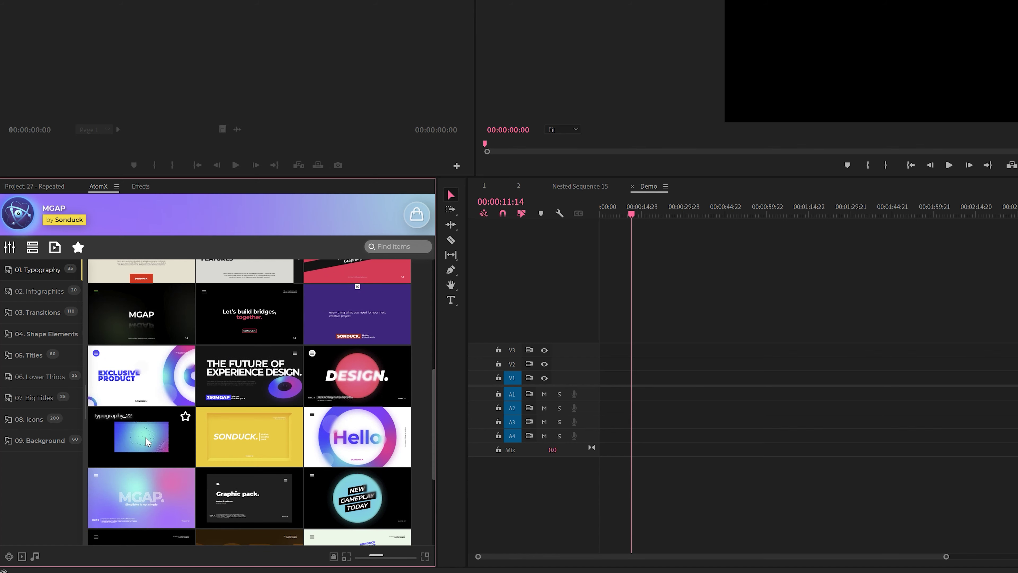
pyautogui.scroll(1, 274, 439)
pyautogui.scroll(-4, 146, 442)
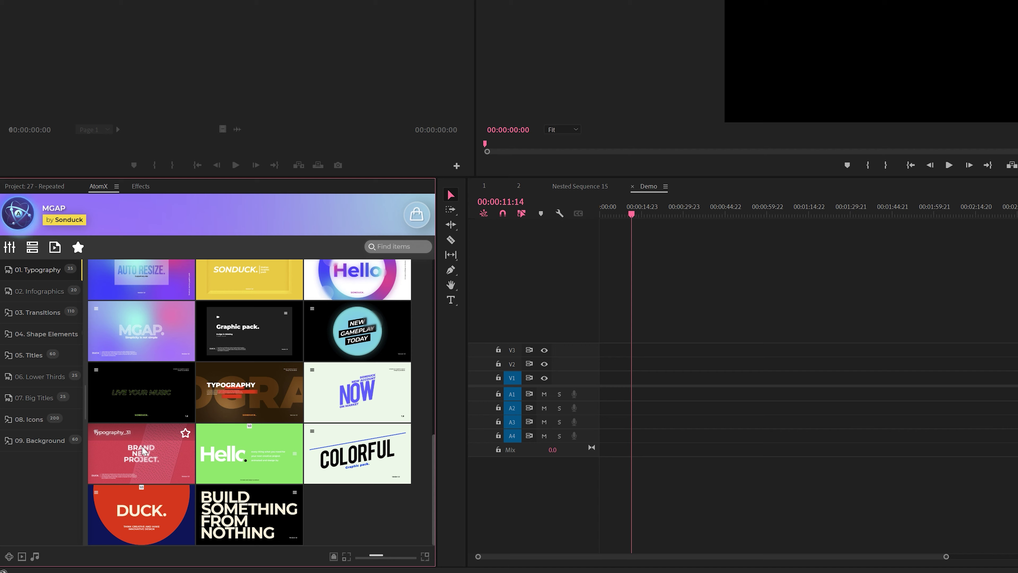
pyautogui.click(143, 456)
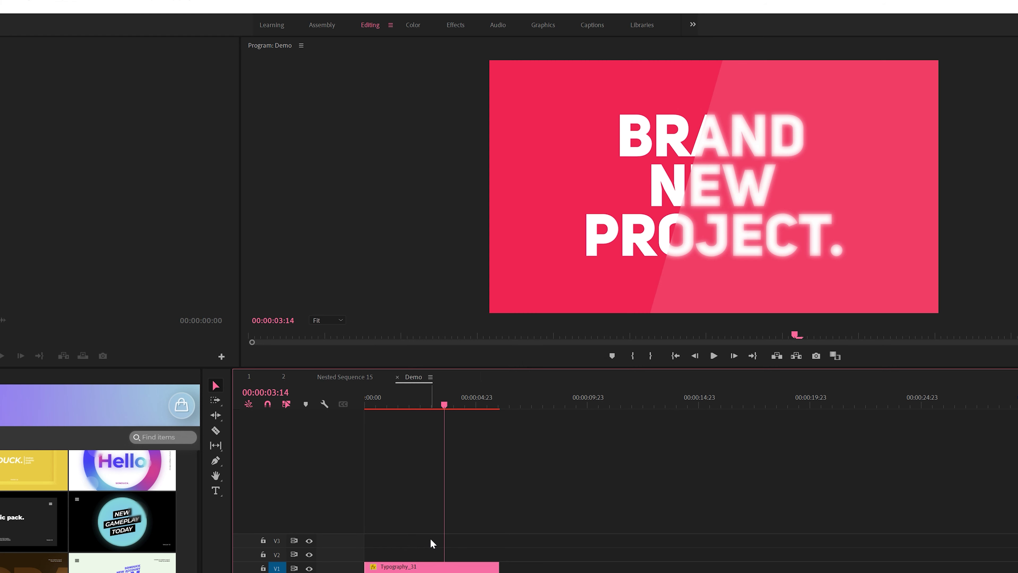
# Apply Set to Frame Size to the Typography_31 clip on V1
pyautogui.click(421, 569)
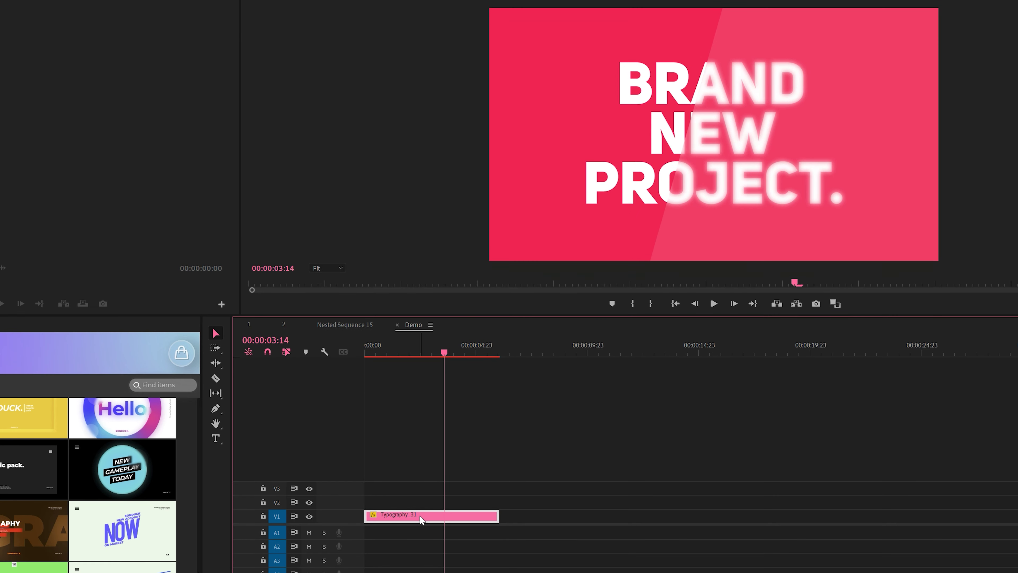
pyautogui.rightClick(422, 519)
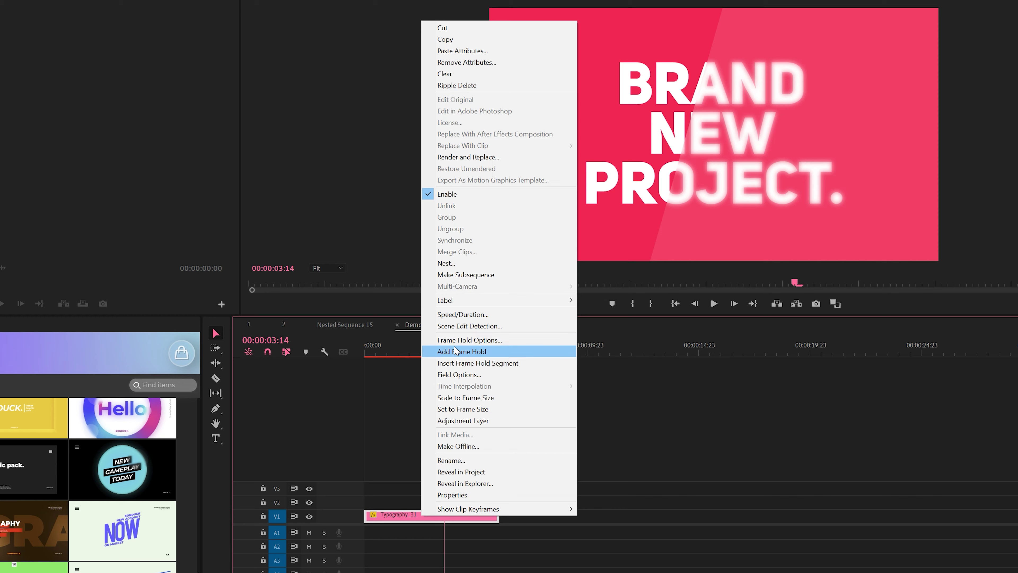
pyautogui.click(446, 409)
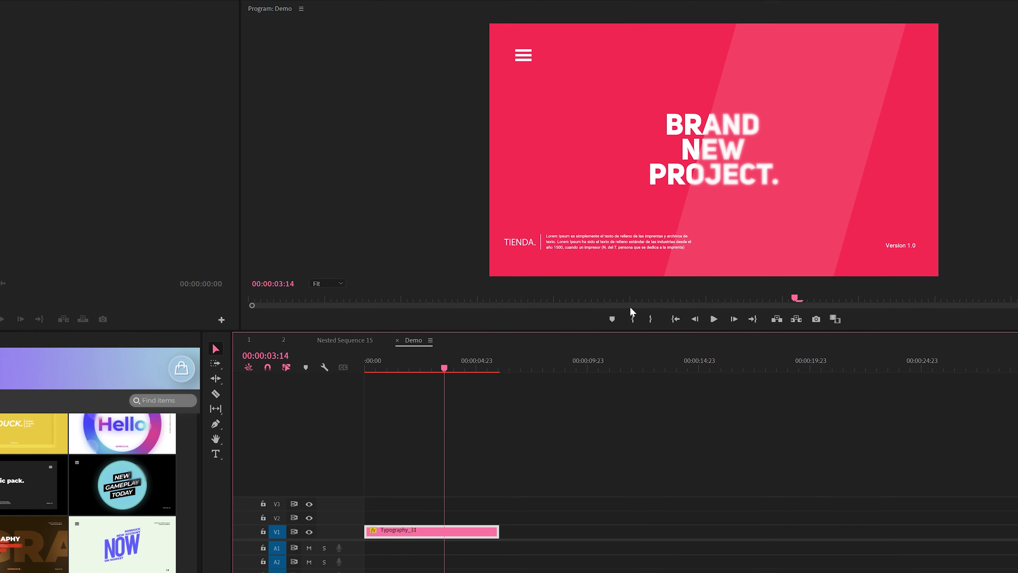
# Play the sequence from the start to preview BRAND NEW PROJECT, then stop
pyautogui.press('Home')
pyautogui.press('space')
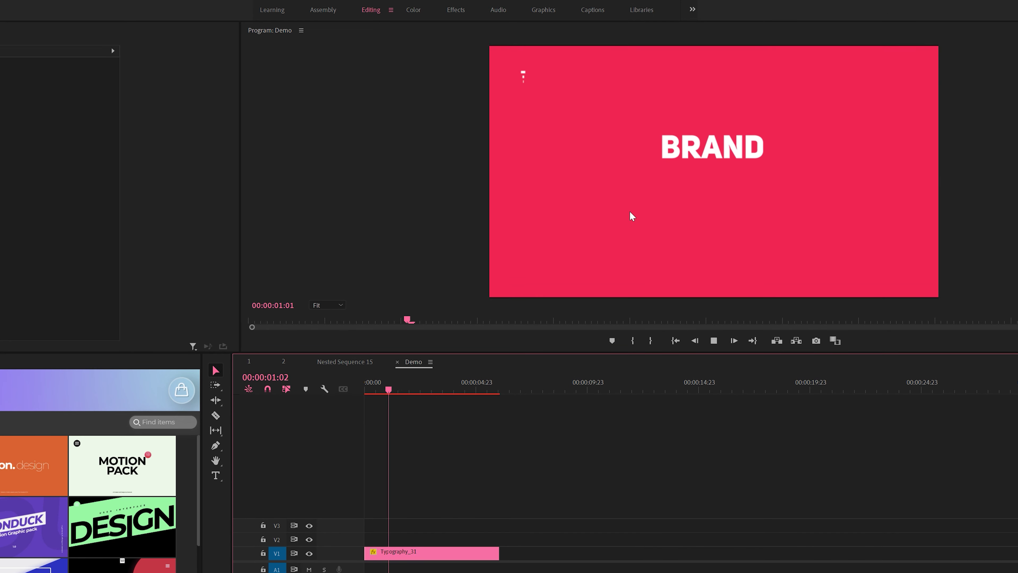
pyautogui.press('space')
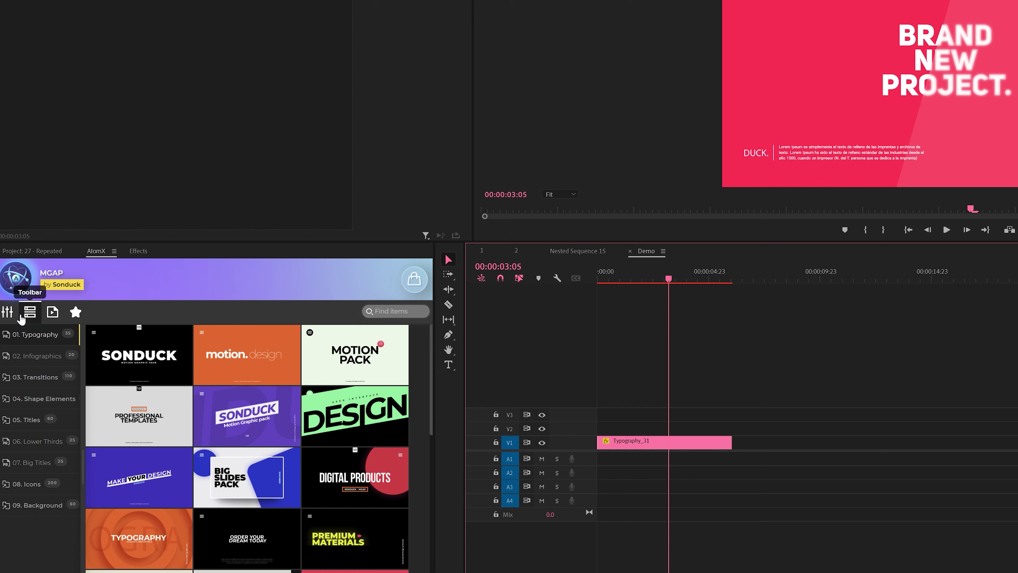
pyautogui.click(9, 317)
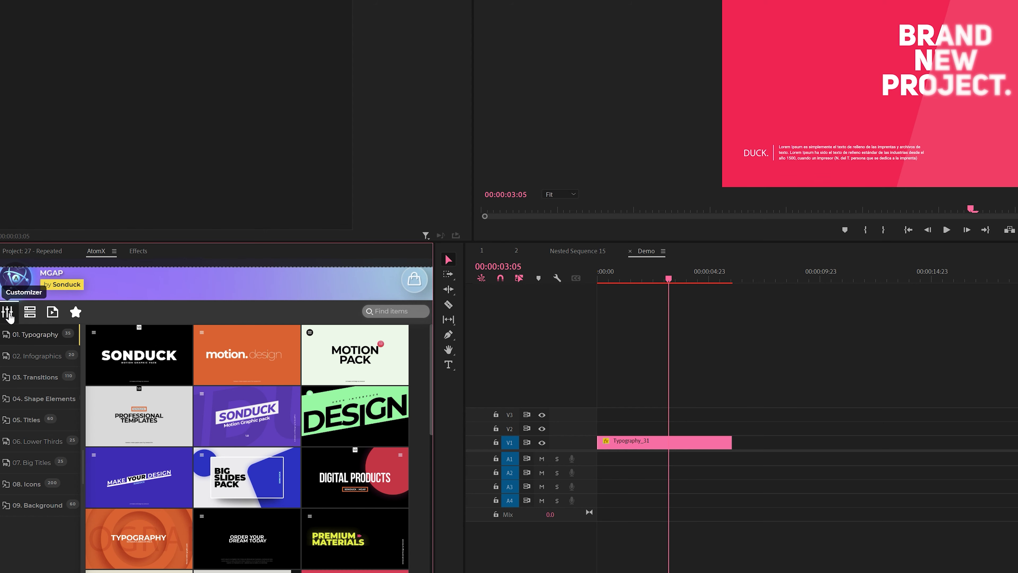
# Review the Typography_31 customizer's Colors, Controls and EDIT TEXT tabs, then switch to the Graphics workspace
pyautogui.click(637, 443)
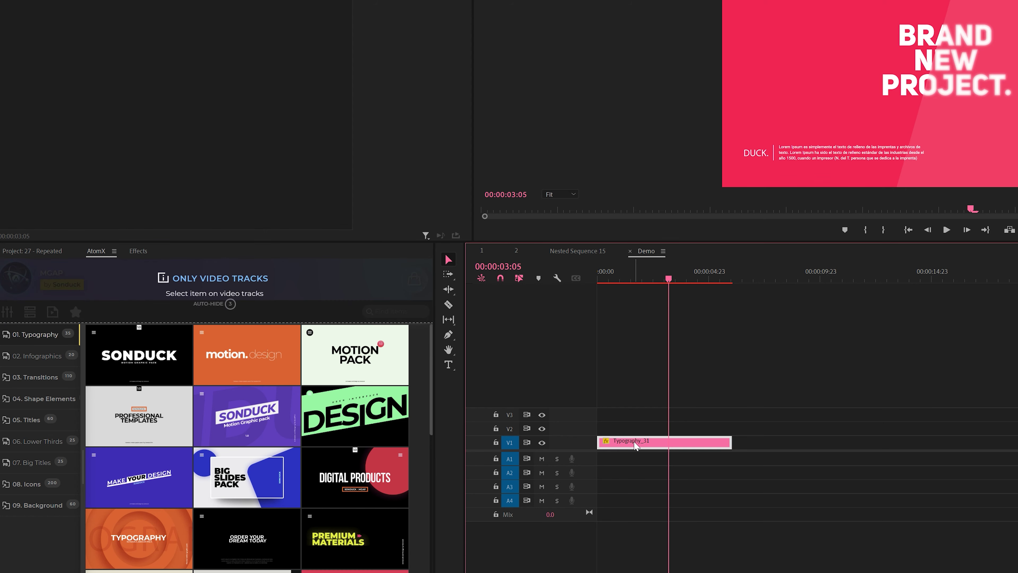
pyautogui.click(7, 314)
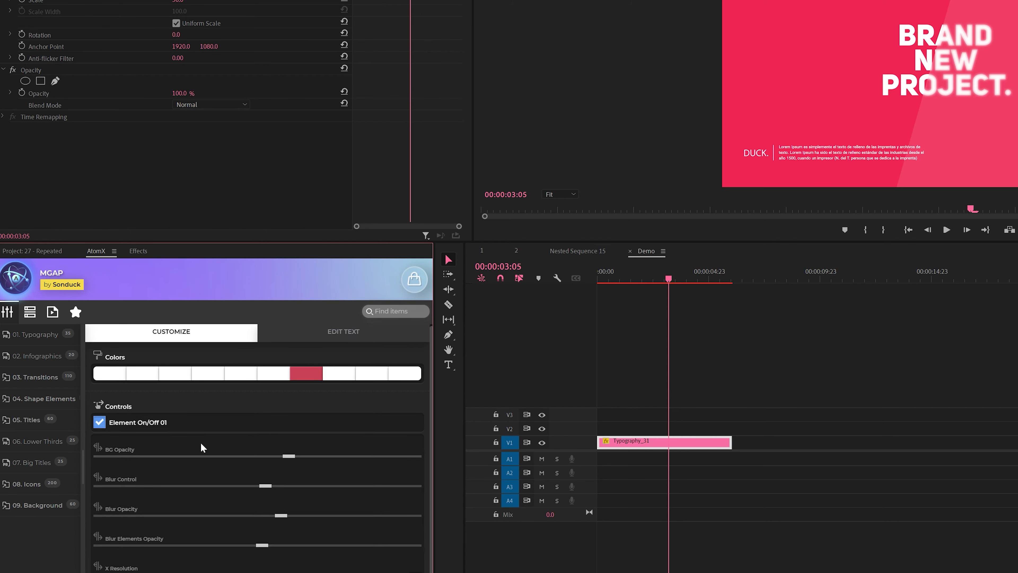
pyautogui.scroll(-1, 200, 447)
pyautogui.scroll(1, 196, 448)
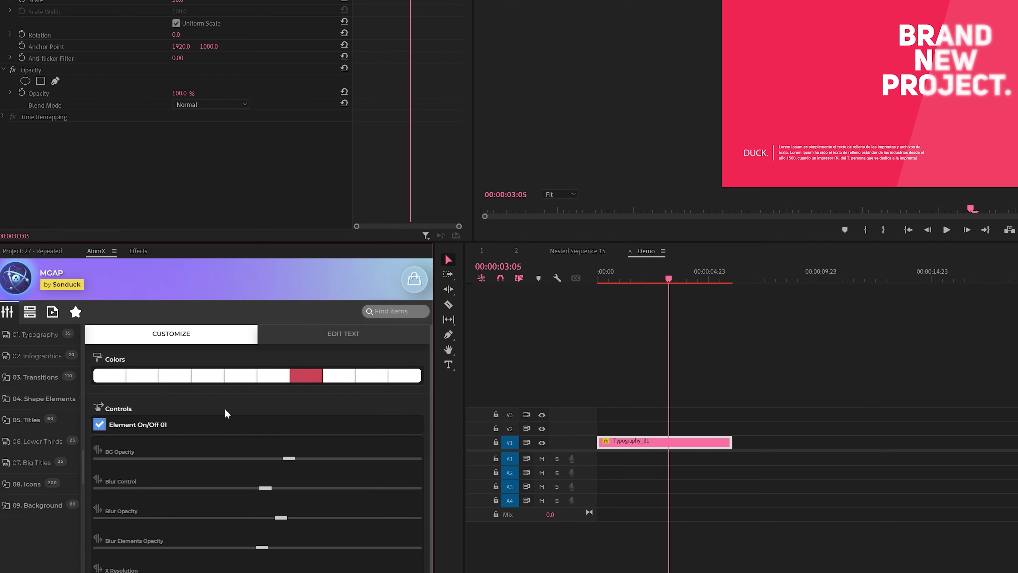
pyautogui.scroll(-1, 226, 413)
pyautogui.scroll(1, 234, 462)
pyautogui.click(339, 335)
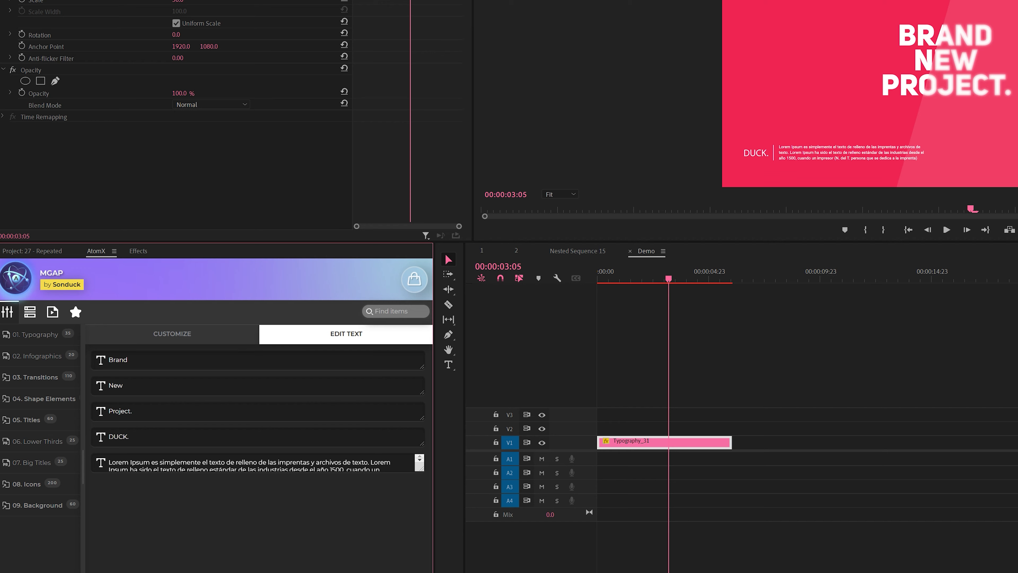
pyautogui.click(8, 312)
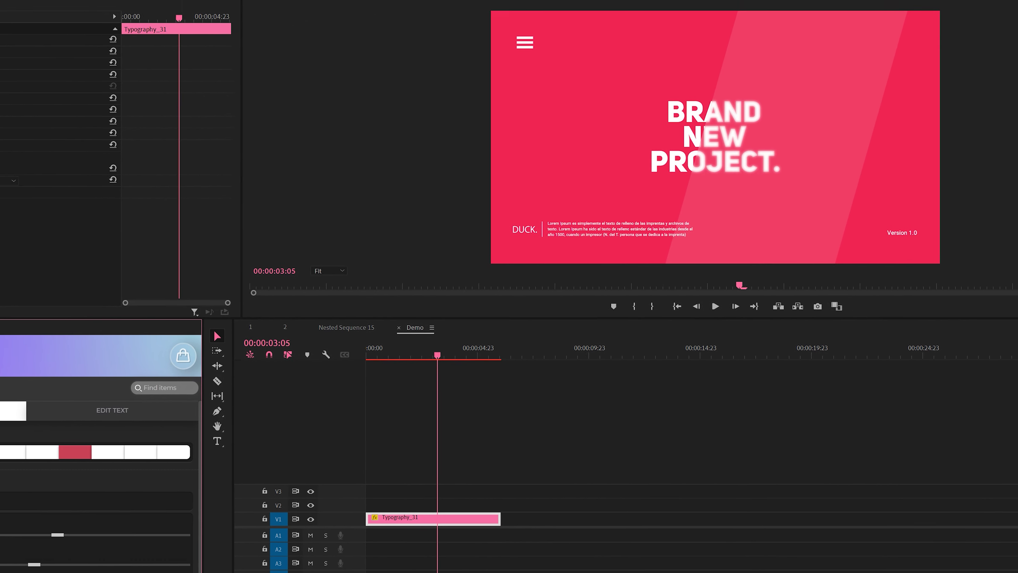
pyautogui.click(297, 30)
pyautogui.click(383, 30)
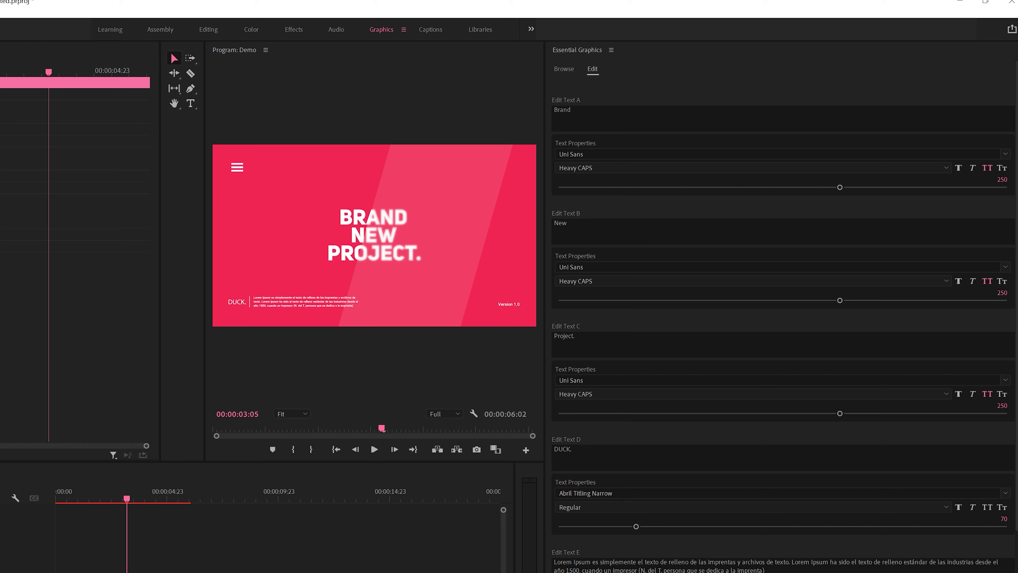
# Edit the Brand title field and the DUCK. line in Essential Graphics
pyautogui.scroll(-2, 784, 315)
pyautogui.scroll(2, 785, 314)
pyautogui.click(596, 107)
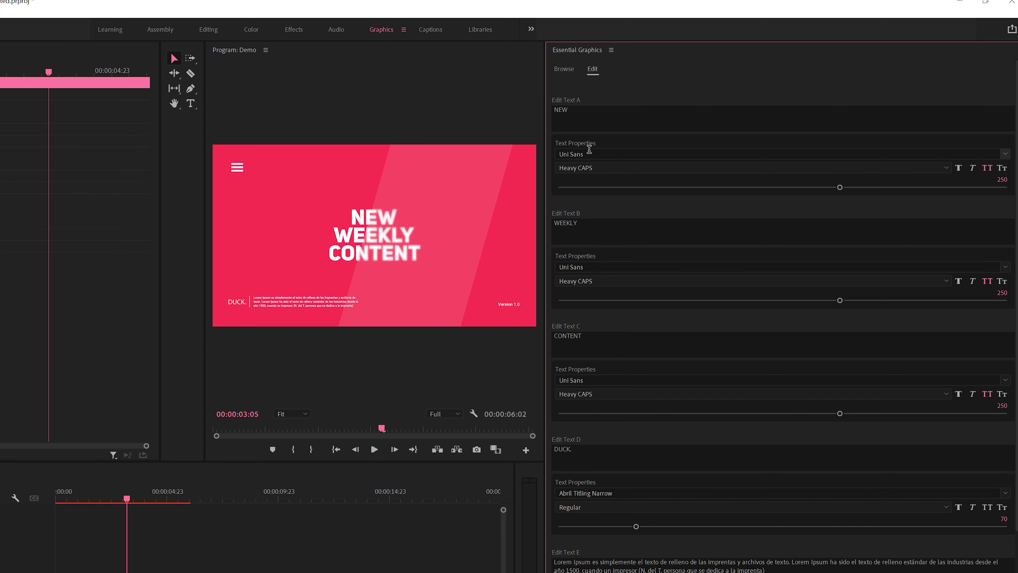
pyautogui.click(630, 450)
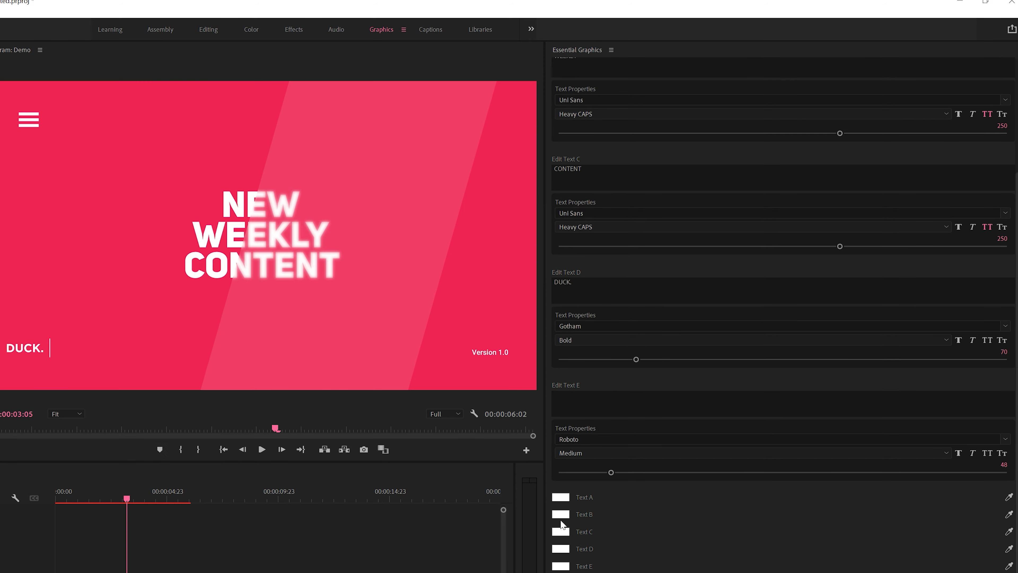
# Set the title's BG Color to blue
pyautogui.scroll(-1, 566, 516)
pyautogui.click(563, 566)
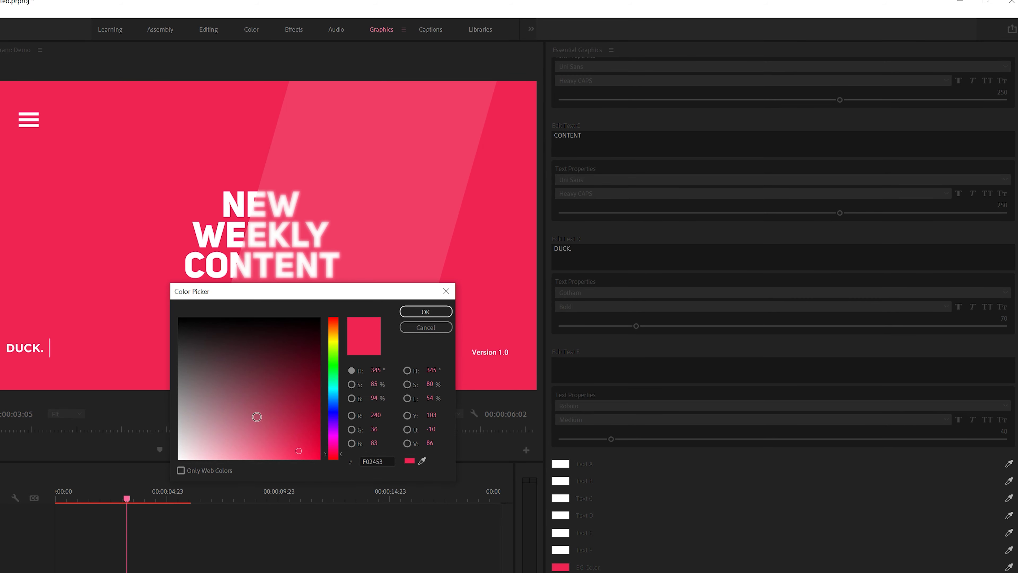
pyautogui.click(337, 452)
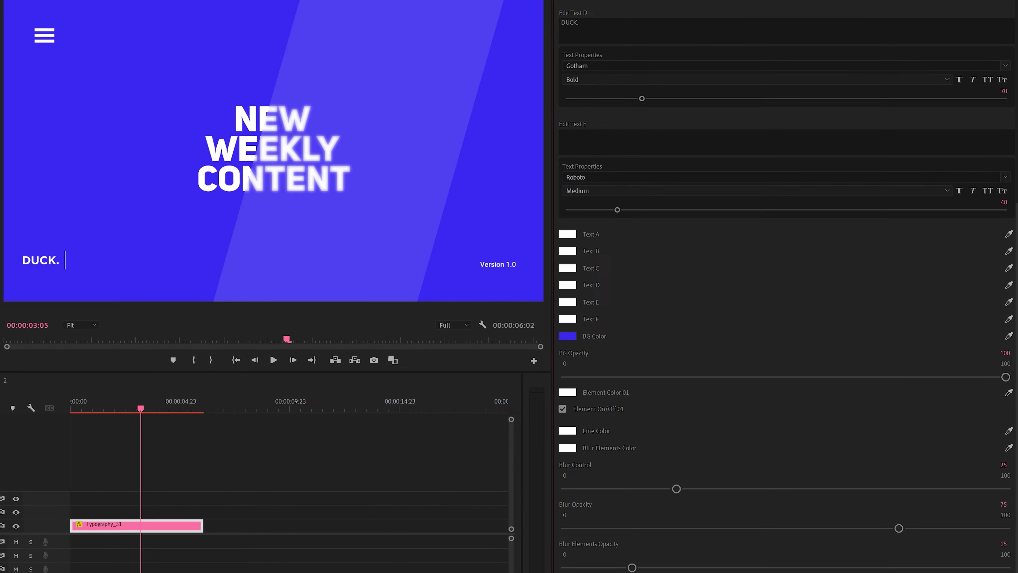
# Adjust the X/Y Resolution sliders back to 3840×2160, then move the playhead to 00:00:02:01
pyautogui.moveTo(895, 550); pyautogui.dragTo(1005, 545)
pyautogui.moveTo(878, 512); pyautogui.dragTo(782, 511)
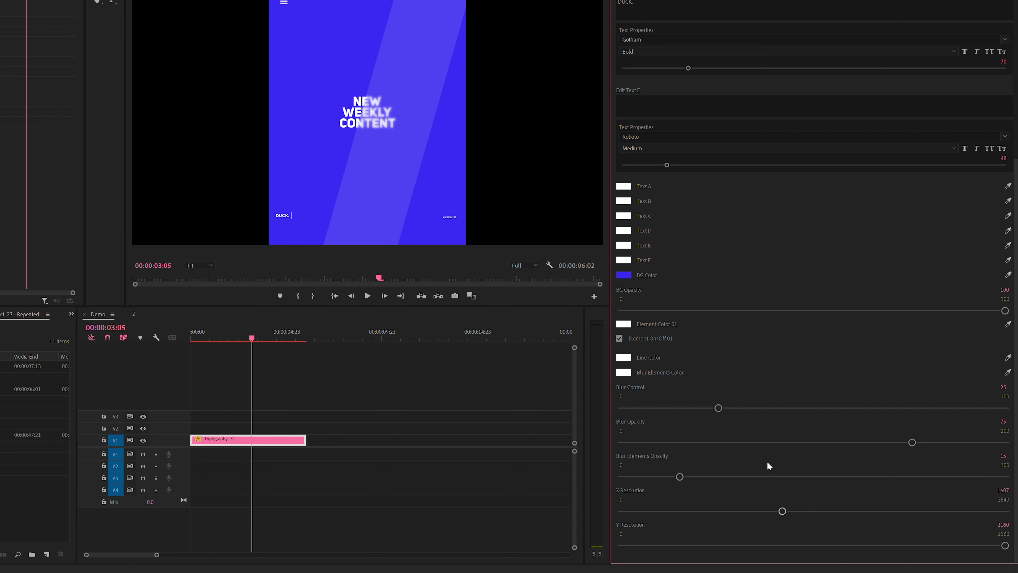
pyautogui.moveTo(782, 512); pyautogui.dragTo(1005, 511)
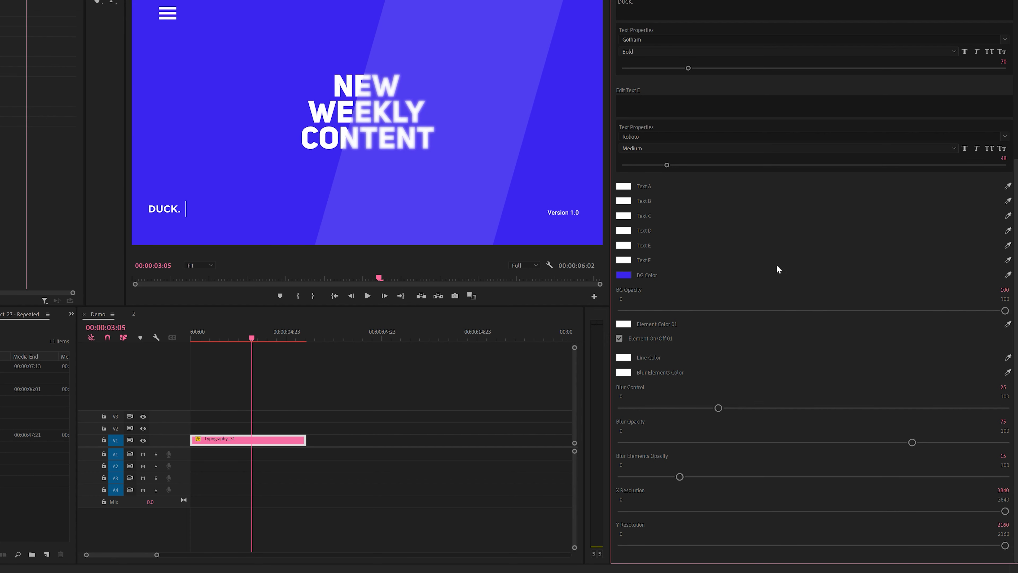
pyautogui.scroll(5, 778, 268)
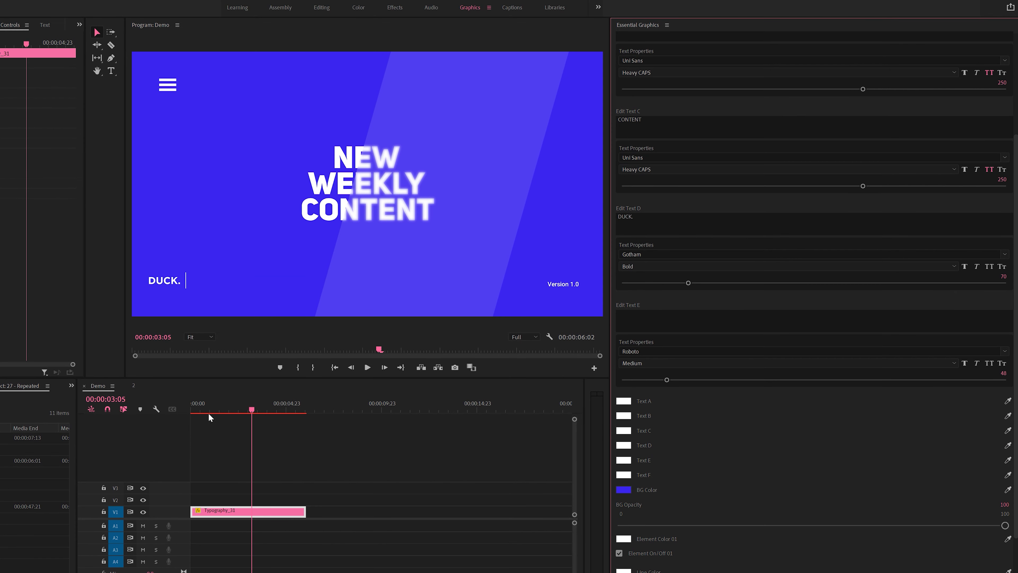
pyautogui.moveTo(200, 405); pyautogui.dragTo(229, 405)
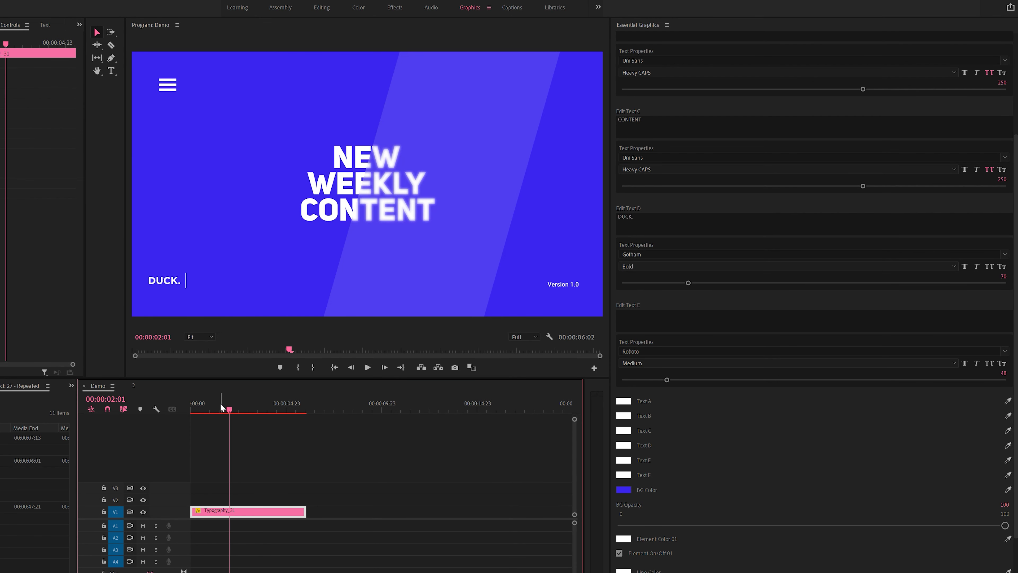